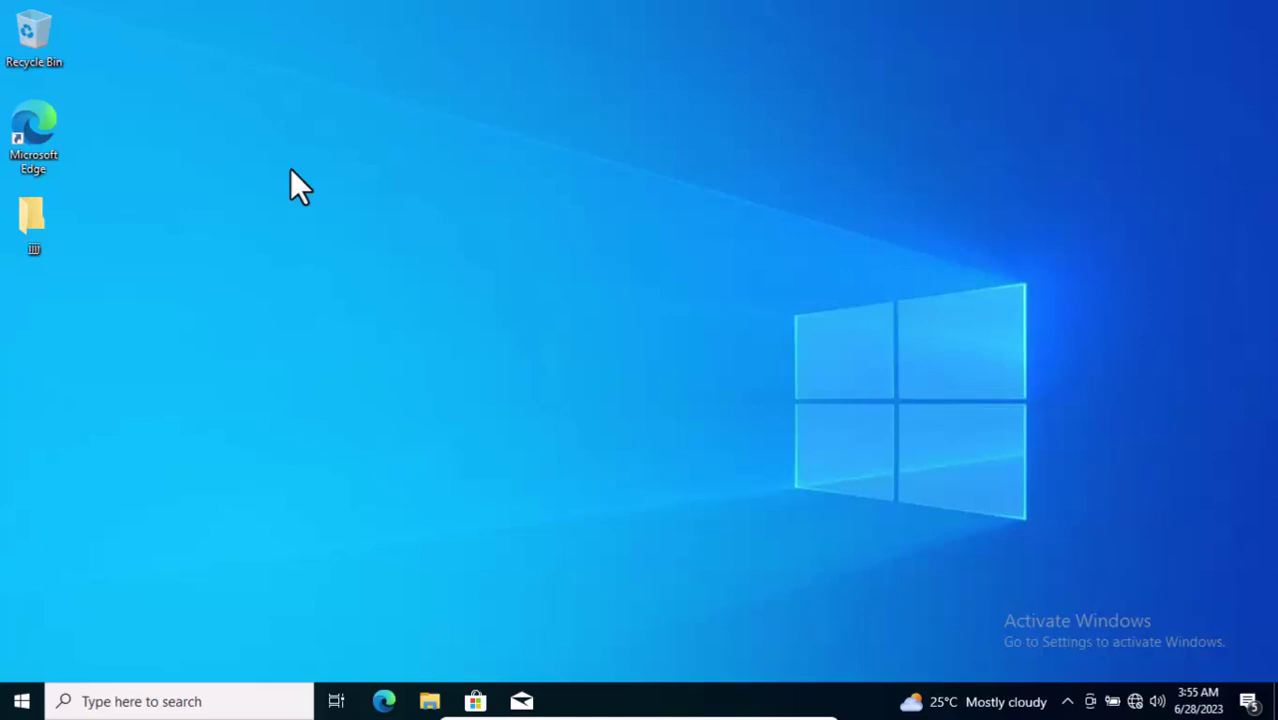
# Step: Turn on the screen magnifier and refresh the desktop
pyautogui.press('super+plus')
pyautogui.click(22, 701)
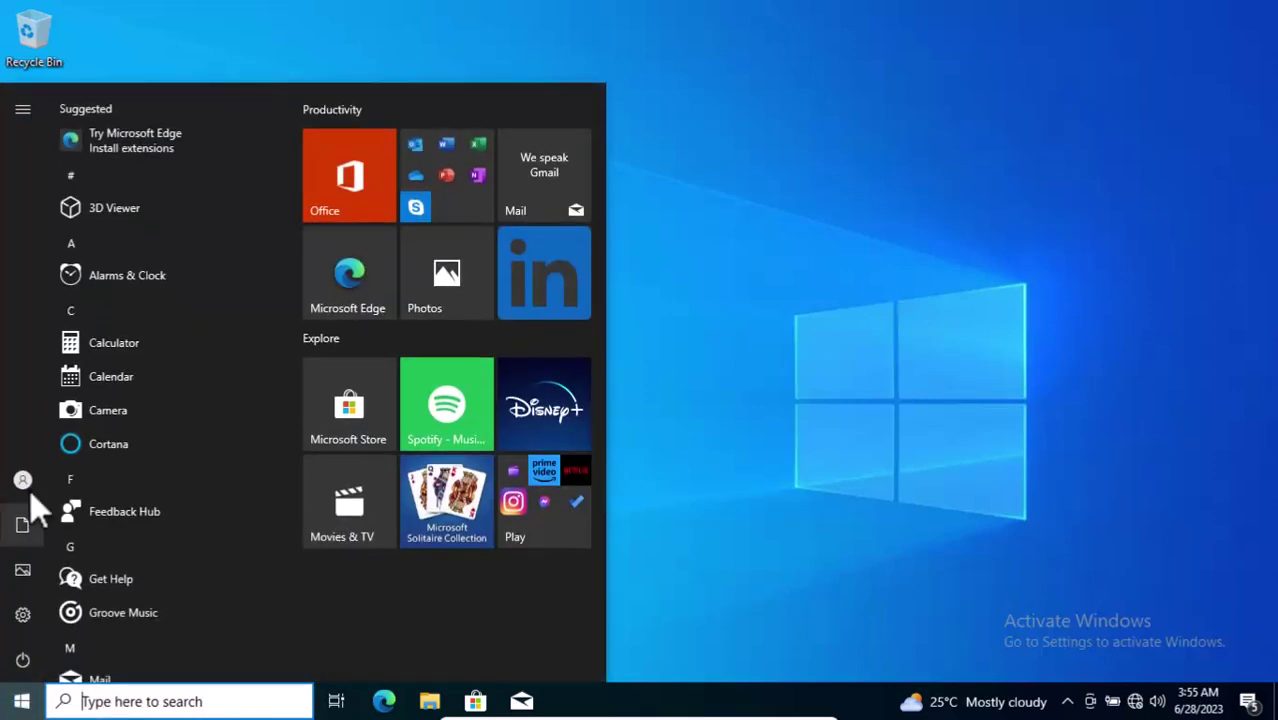
pyautogui.moveTo(28, 490)
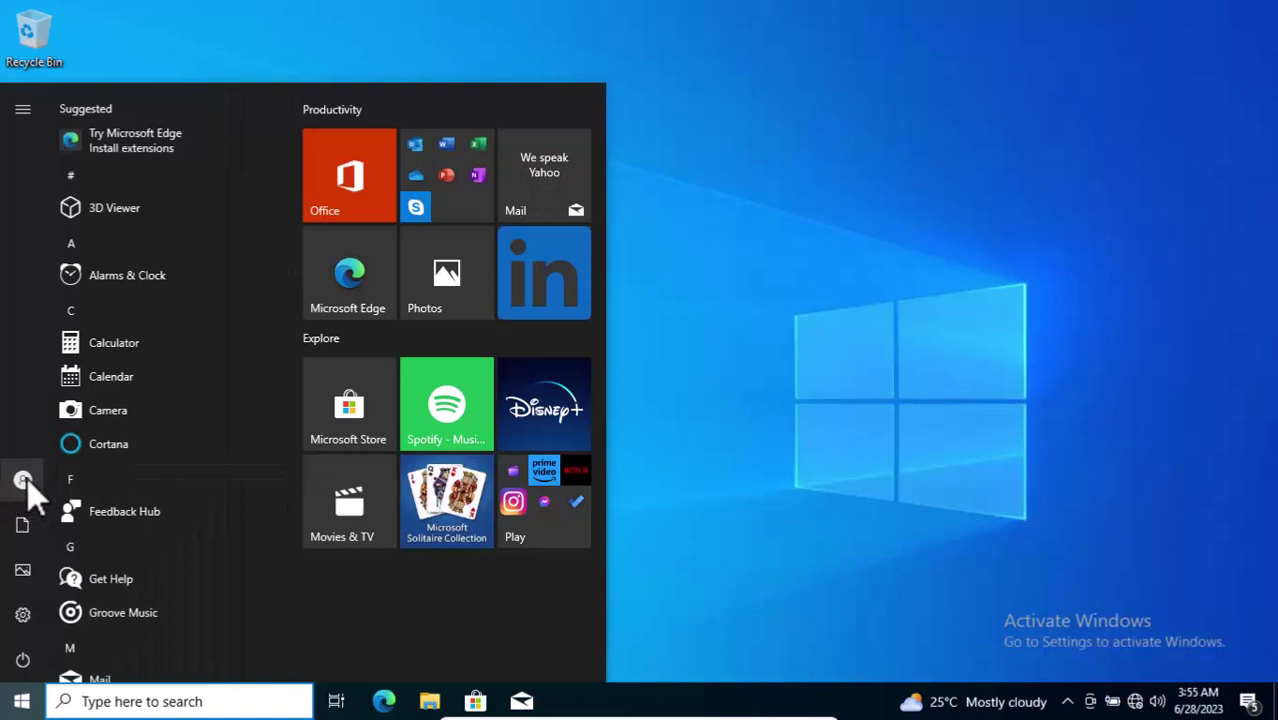
pyautogui.click(1008, 427)
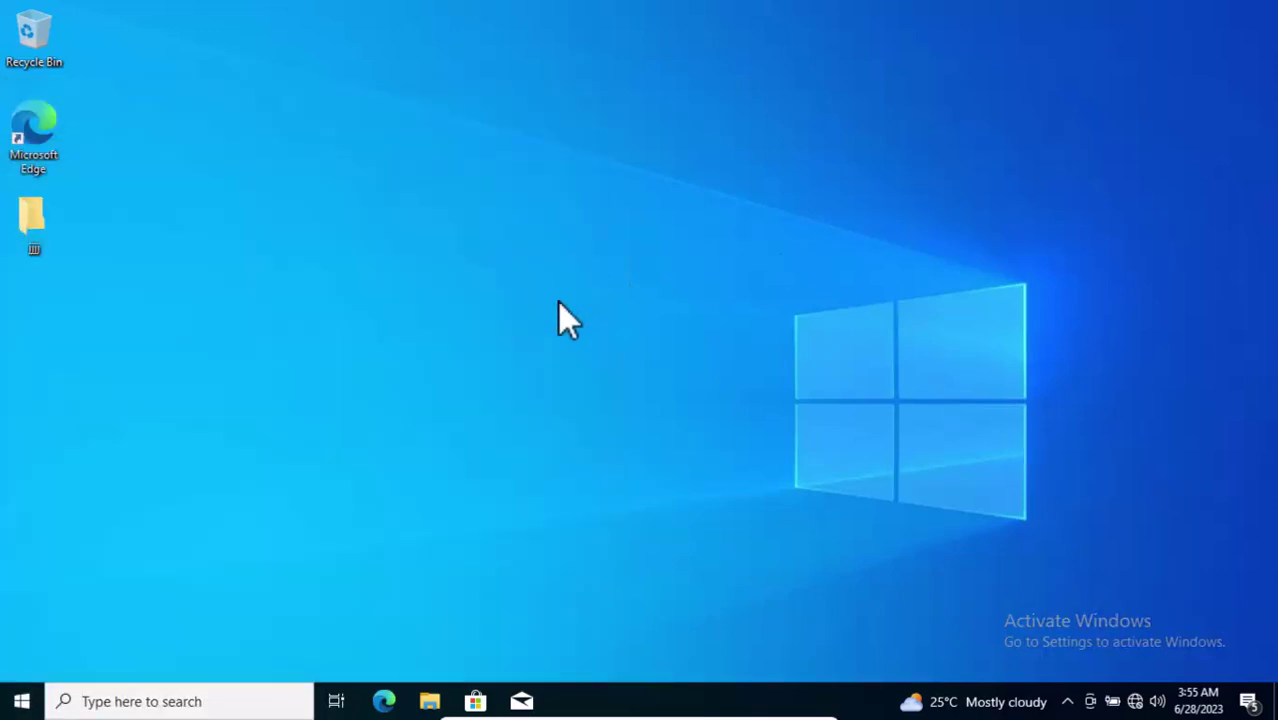
pyautogui.rightClick(556, 310)
pyautogui.click(617, 364)
# Step: Launch Microsoft Management Console by running mmc from the Run dialog
pyautogui.press('super+r')
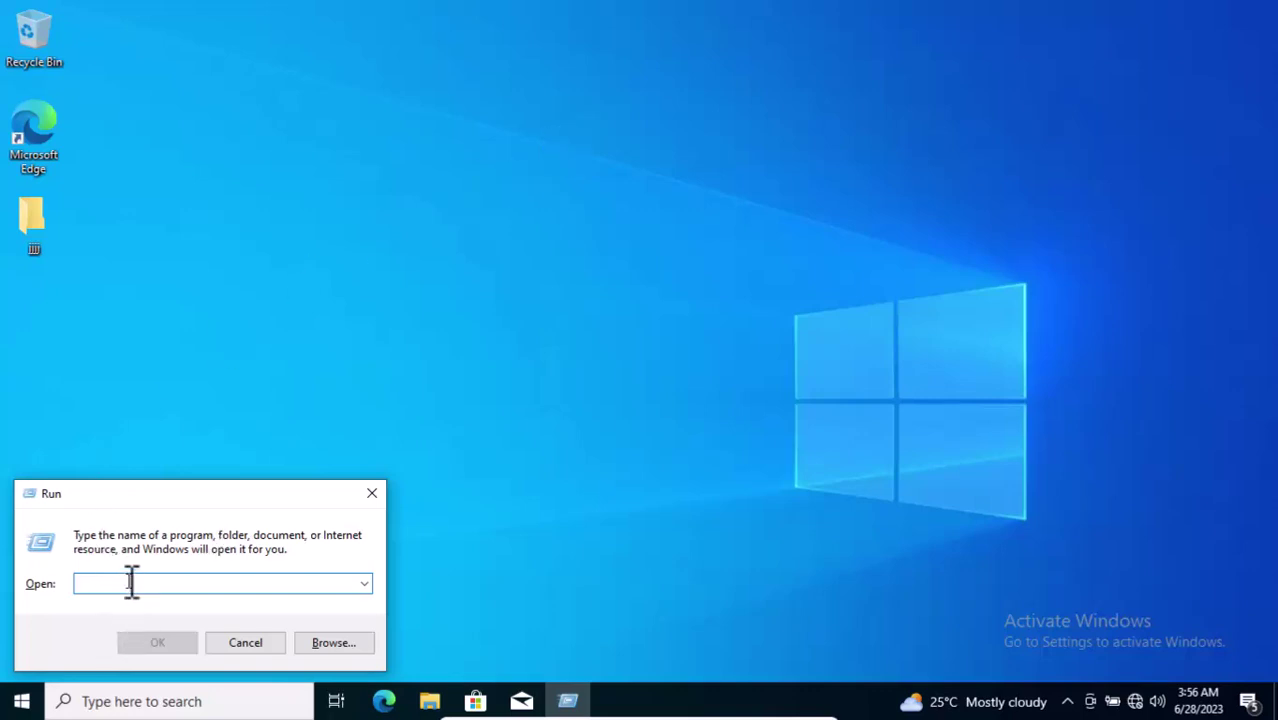
pyautogui.write('mmc')
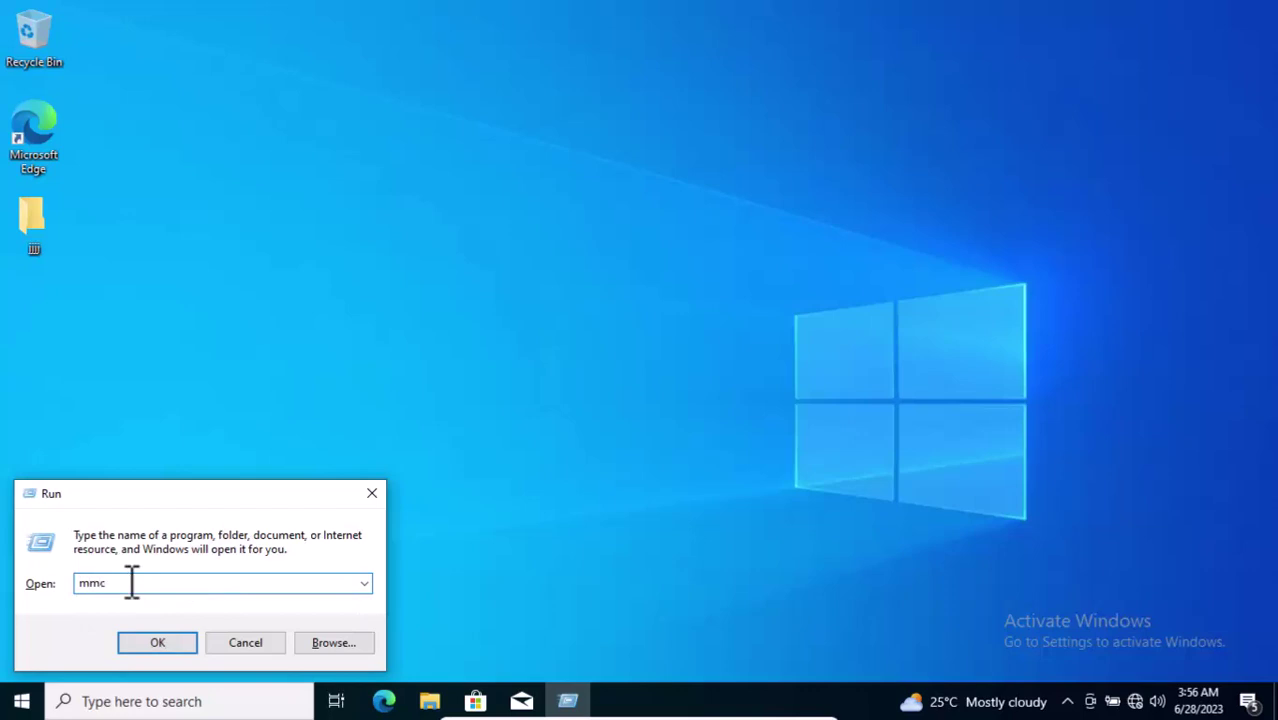
pyautogui.press('Return')
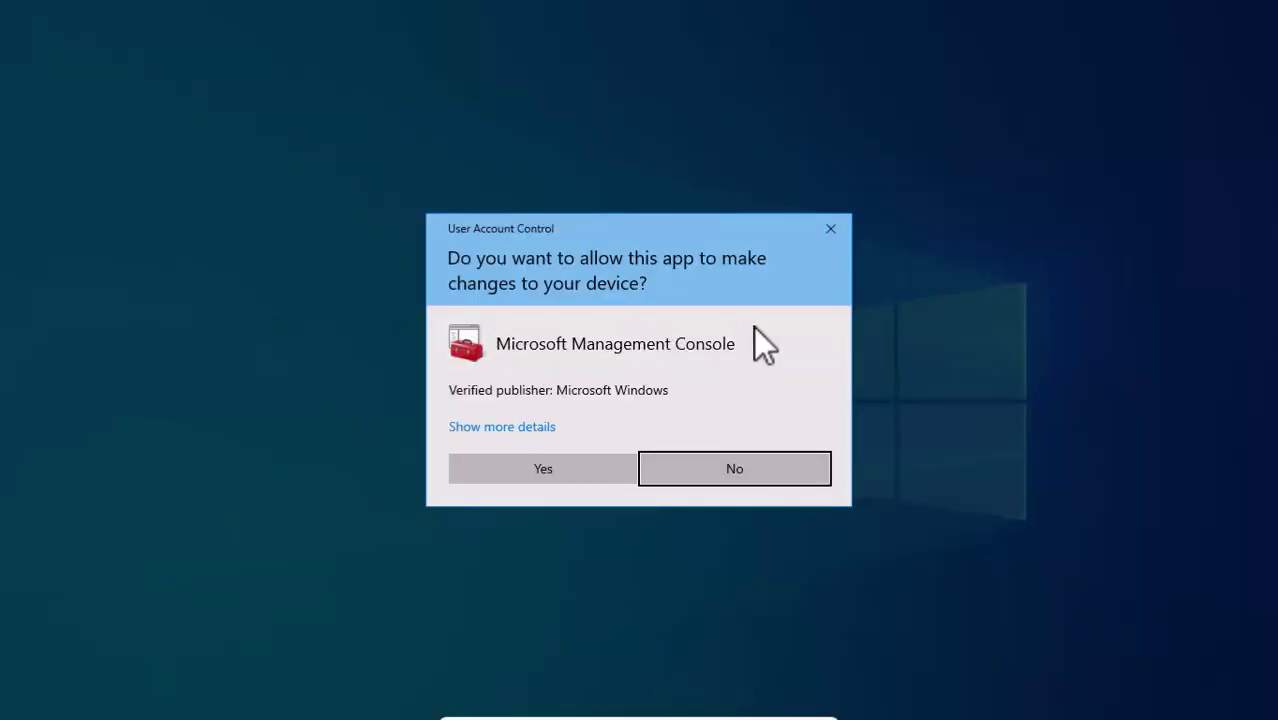
# Step: Approve the UAC prompt and add the Local Users and Groups snap-in for the local computer
pyautogui.click(545, 469)
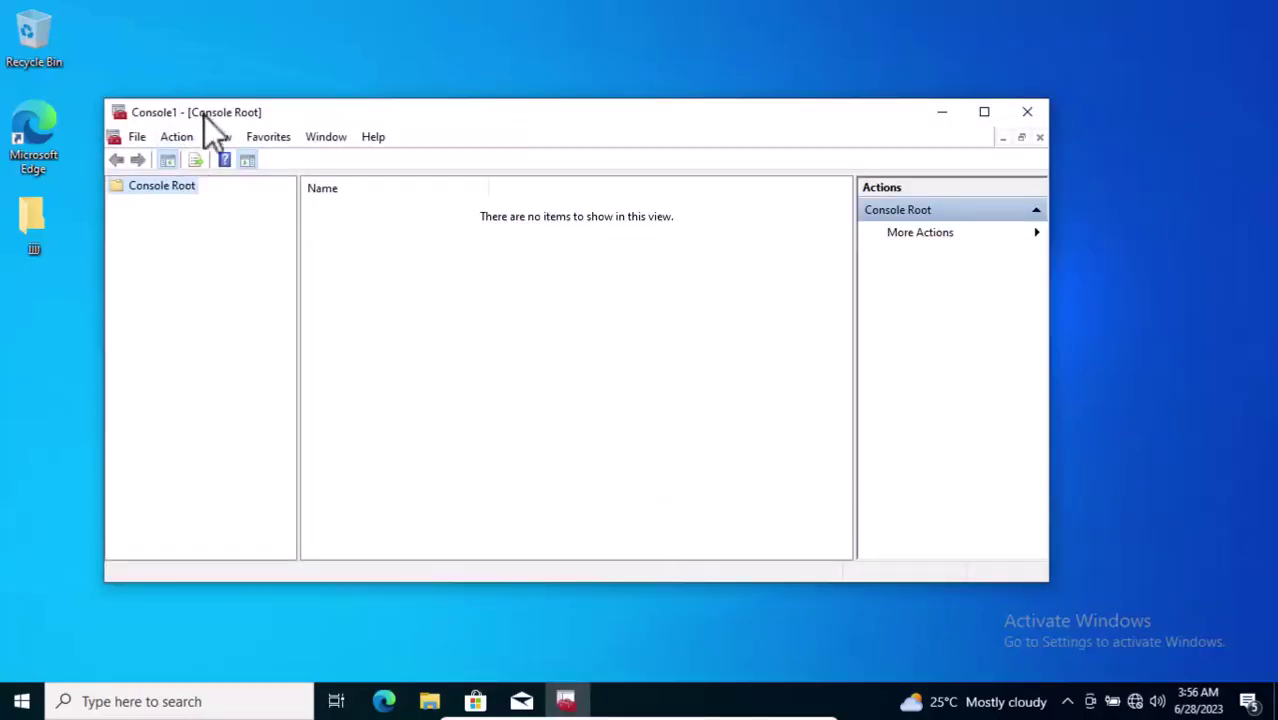
pyautogui.click(141, 138)
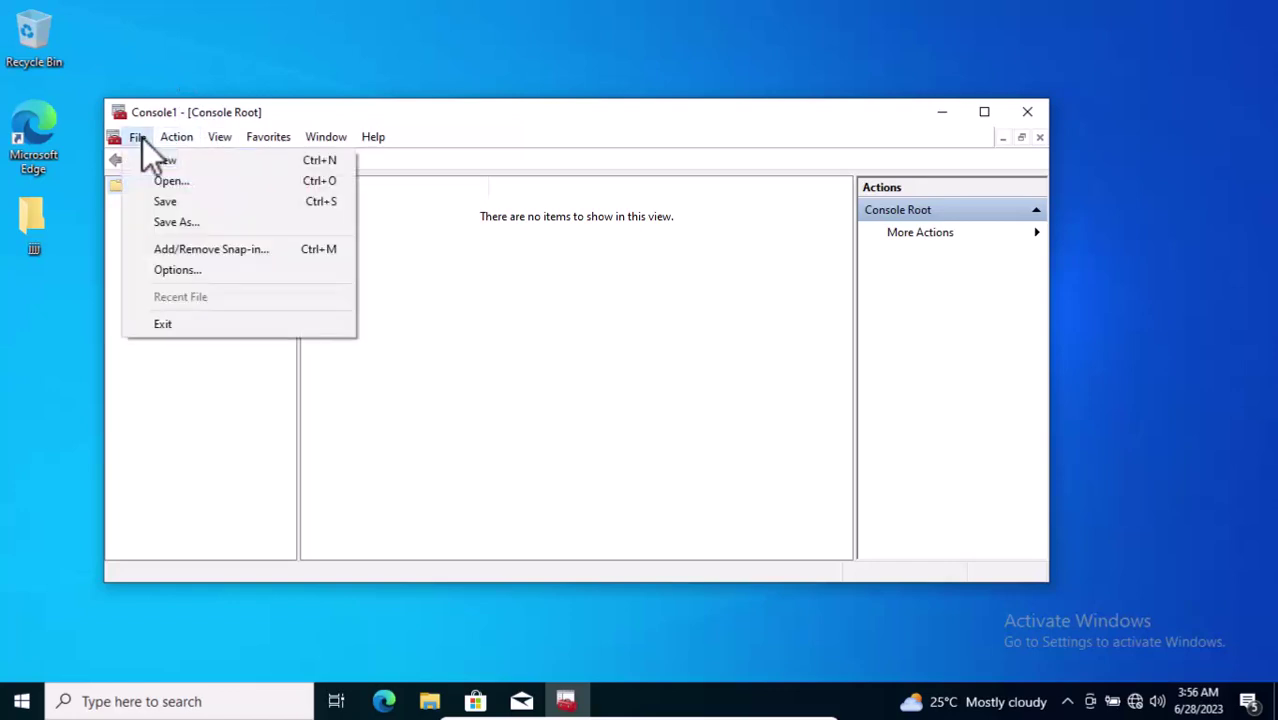
pyautogui.click(243, 255)
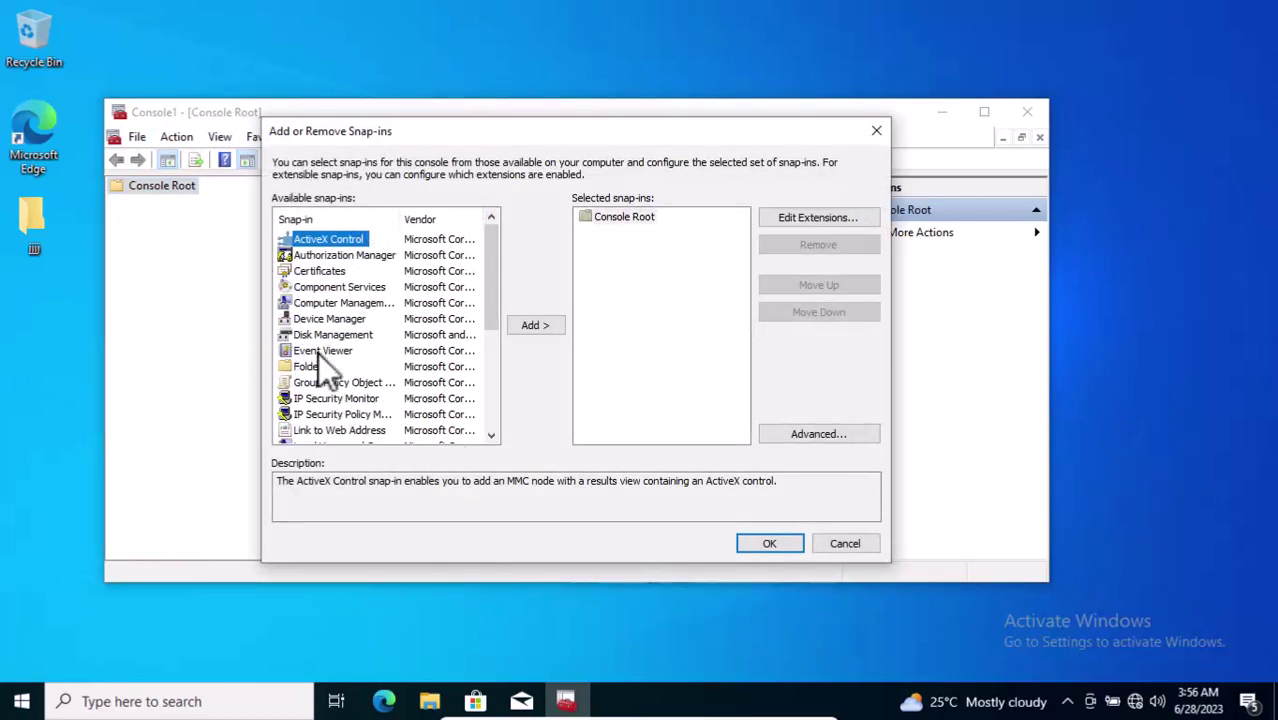
pyautogui.moveTo(495, 246); pyautogui.dragTo(488, 293)
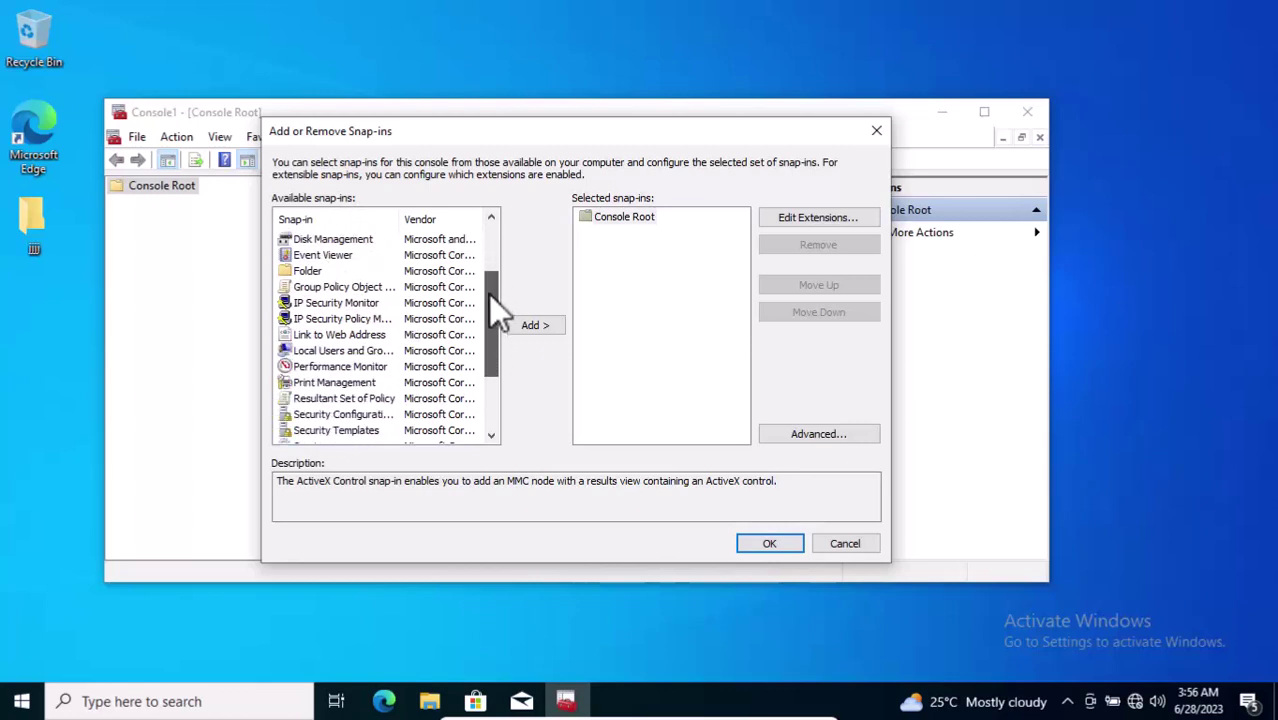
pyautogui.click(312, 353)
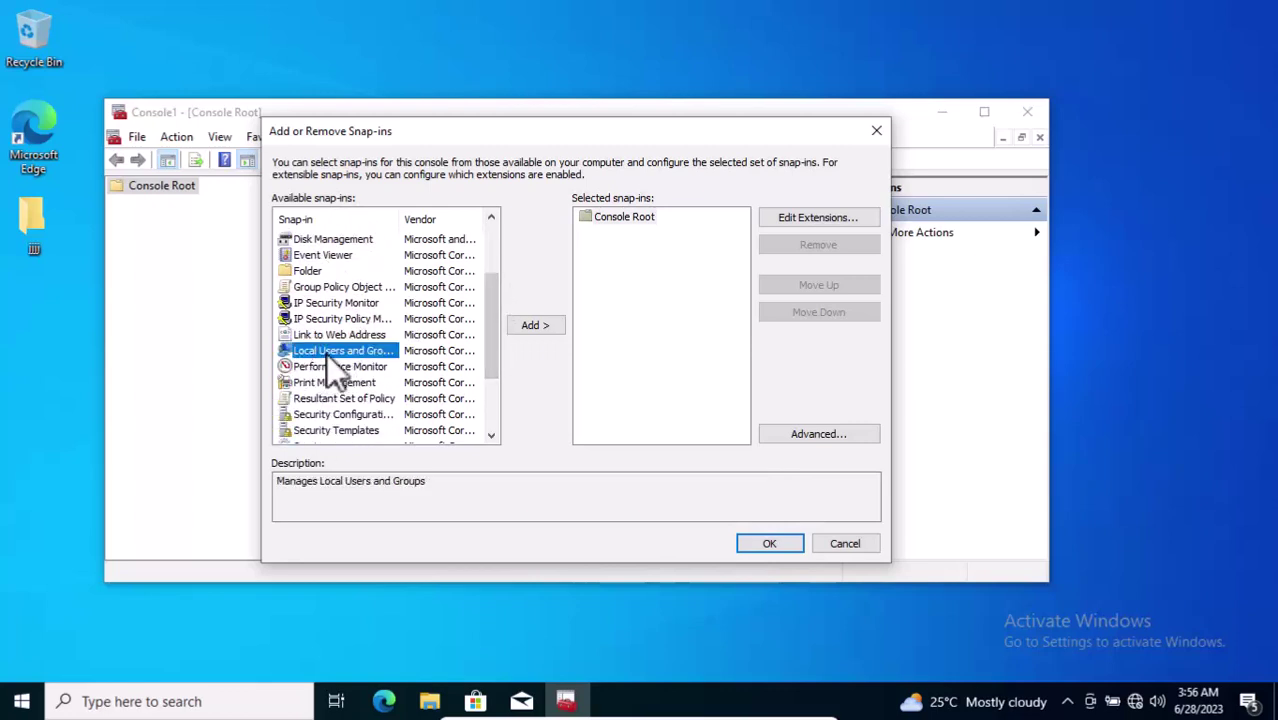
pyautogui.moveTo(459, 480); pyautogui.dragTo(291, 491)
pyautogui.click(410, 482)
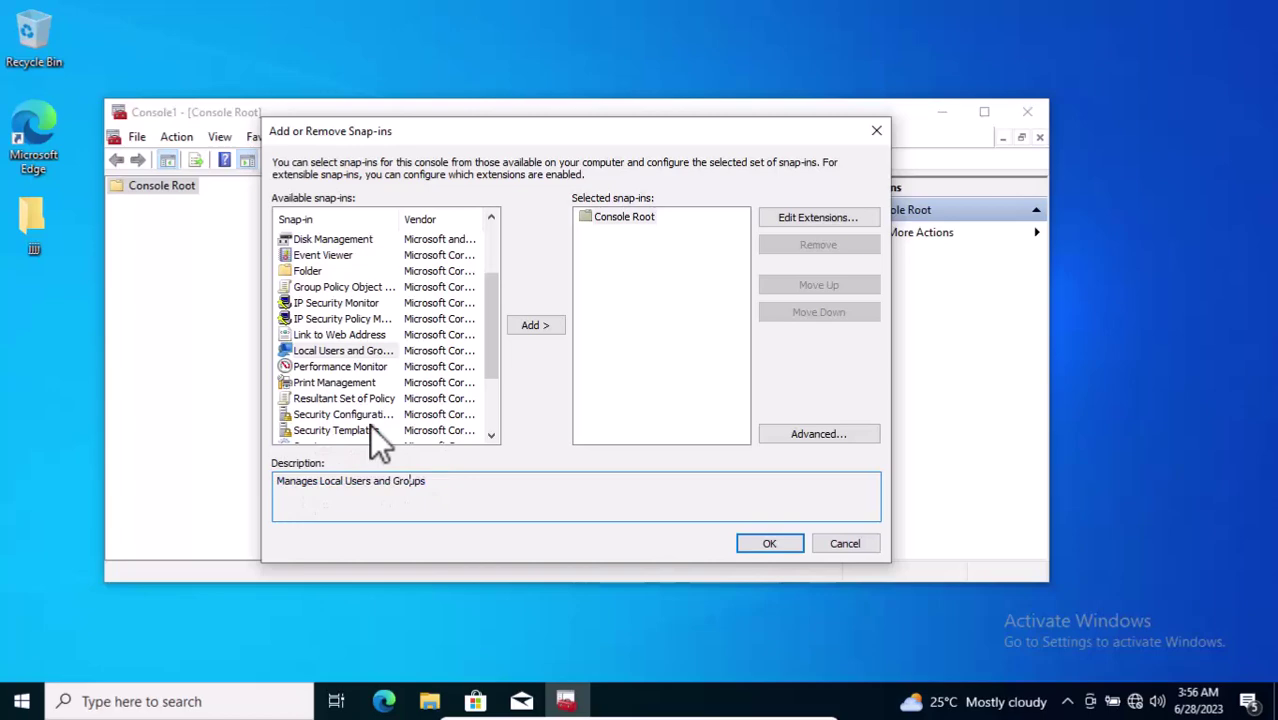
pyautogui.click(347, 350)
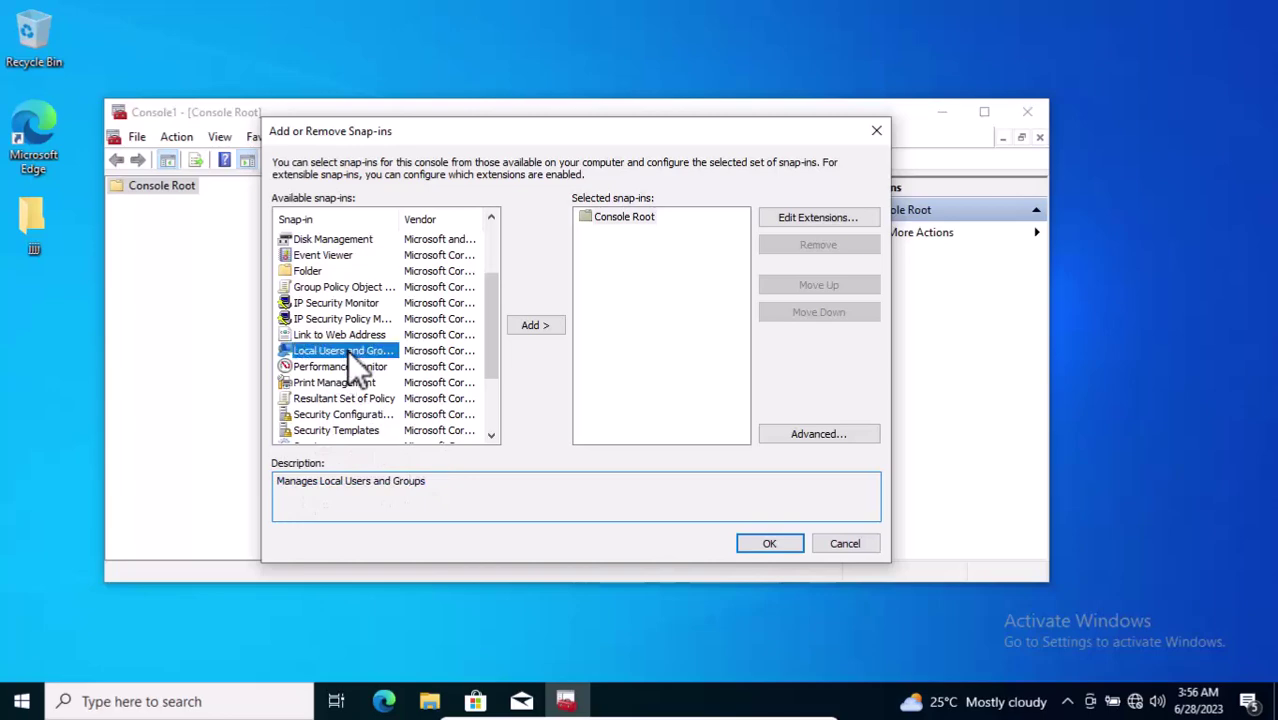
pyautogui.click(541, 322)
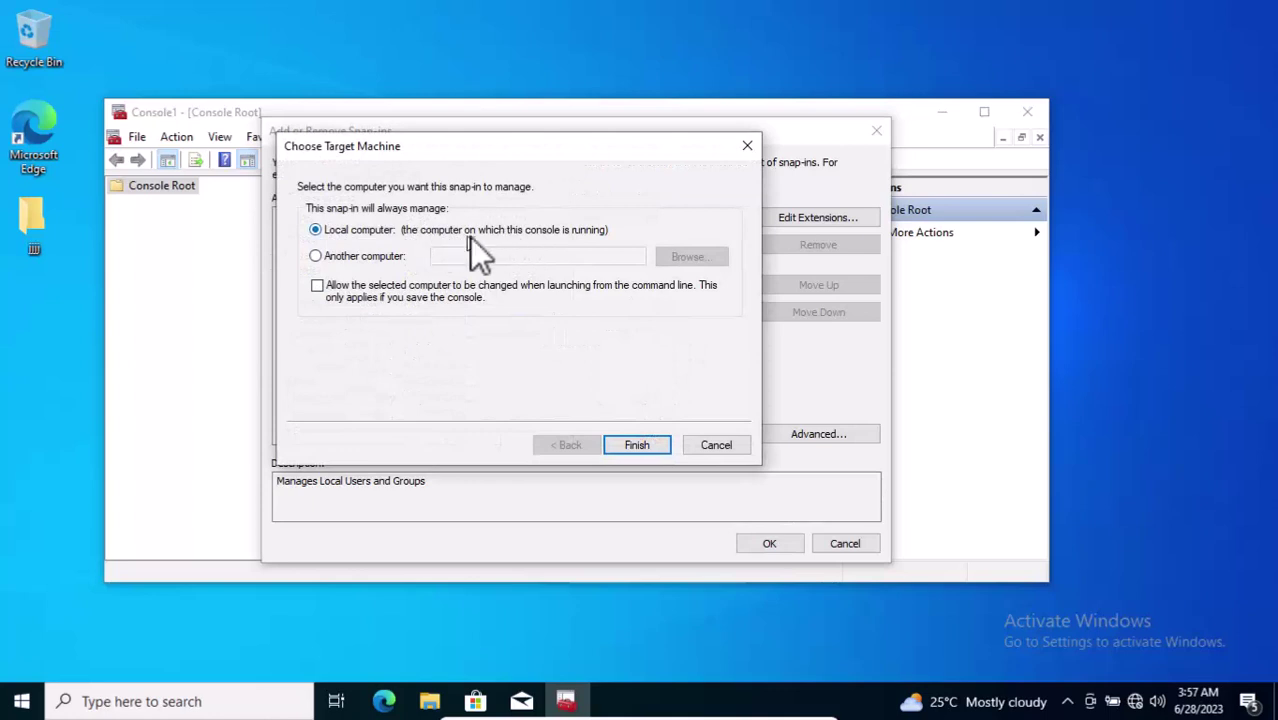
pyautogui.click(642, 444)
pyautogui.click(691, 233)
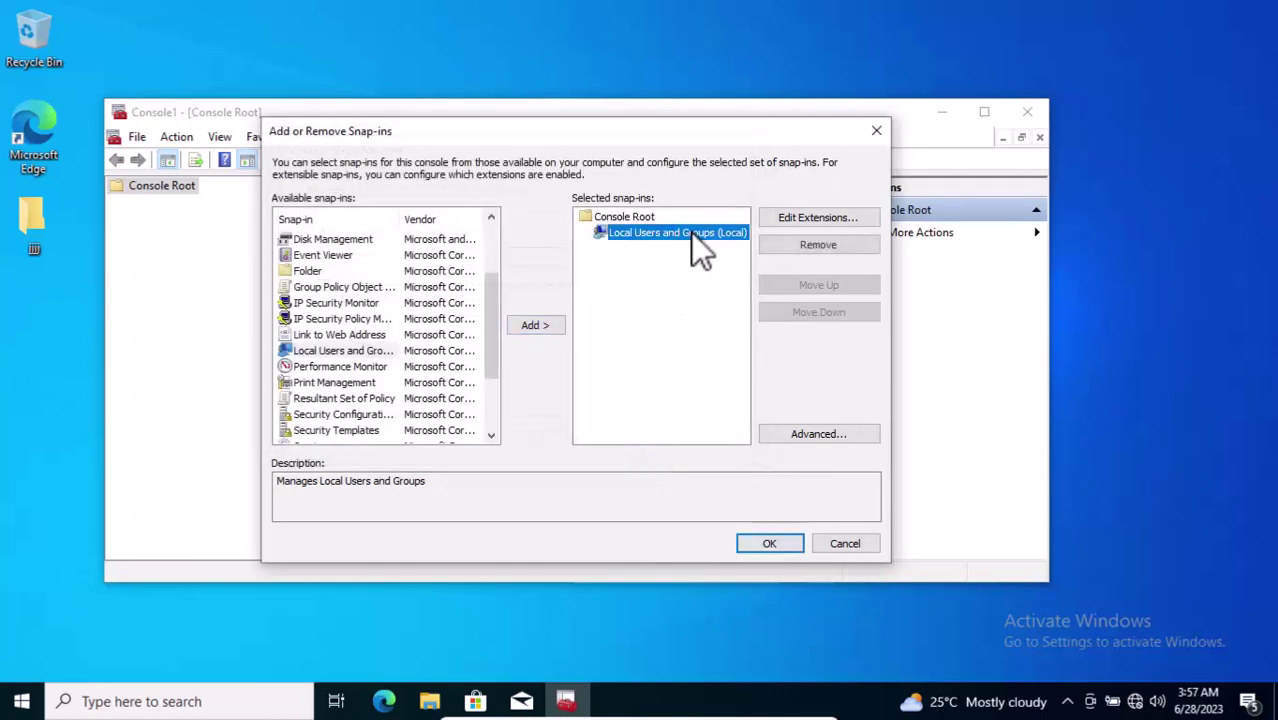
# Step: Maximize the console and open the Users folder under Local Users and Groups (Local)
pyautogui.click(772, 542)
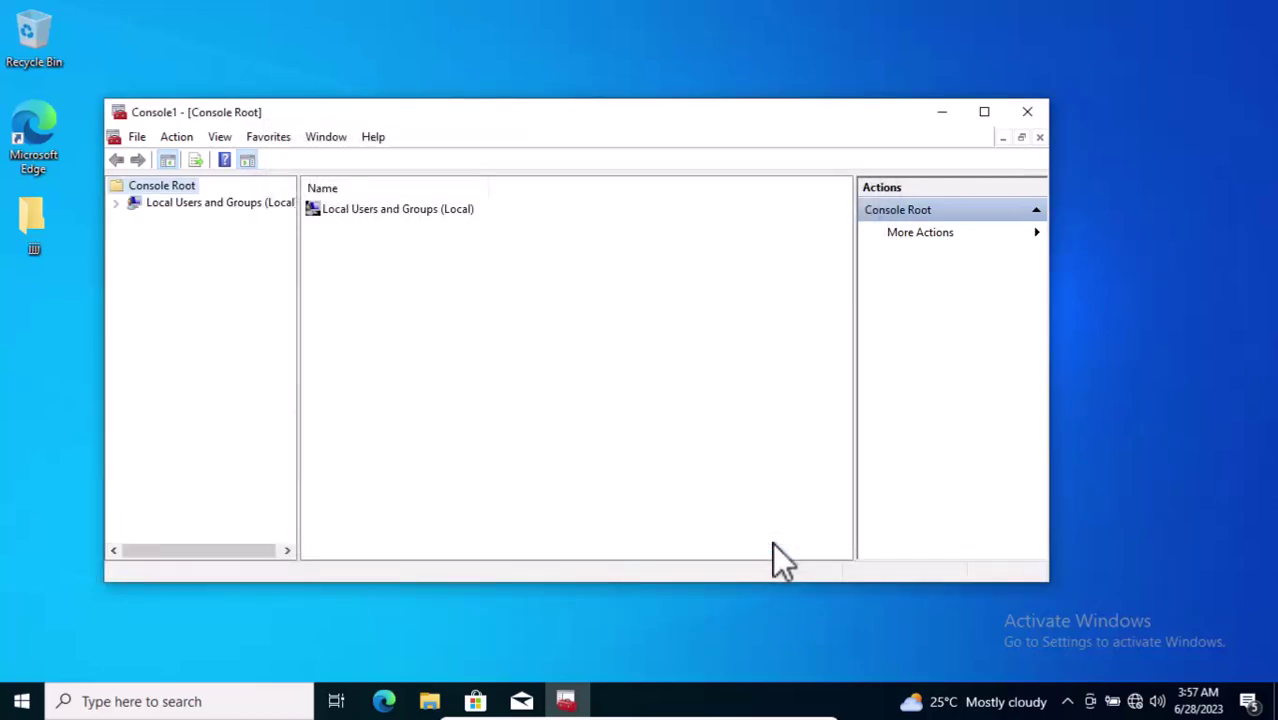
pyautogui.doubleClick(429, 114)
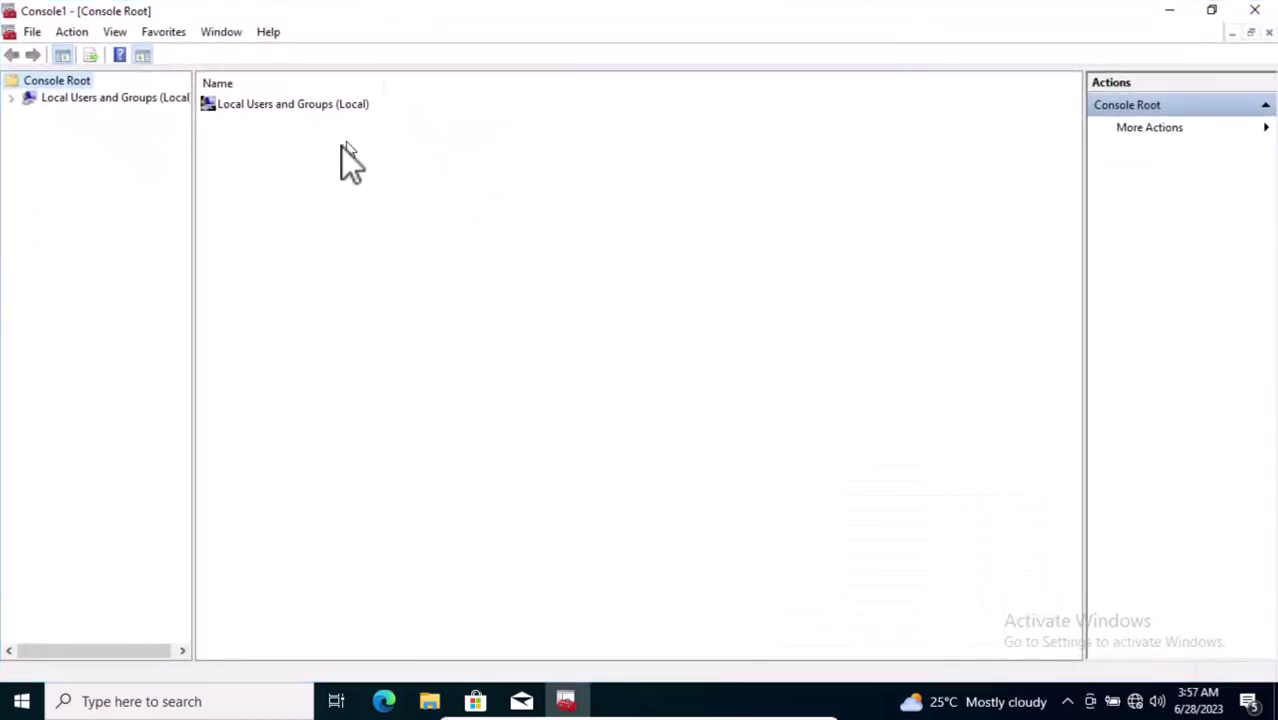
pyautogui.click(266, 106)
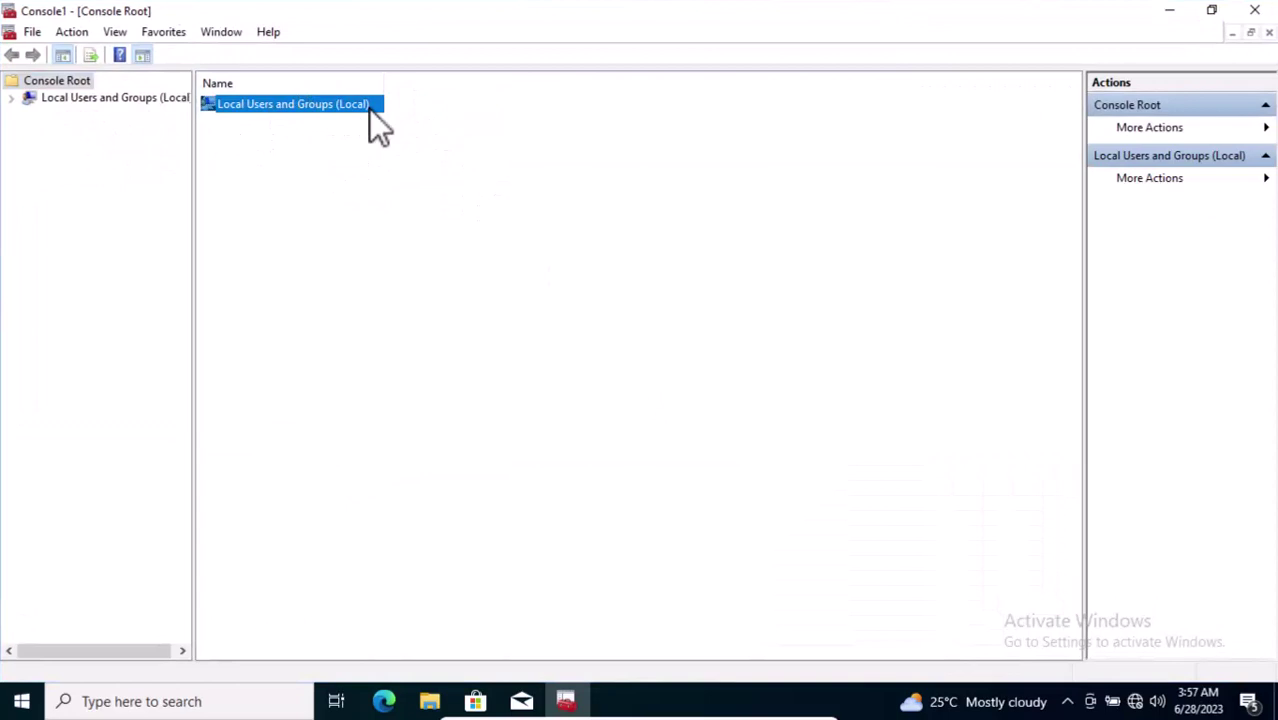
pyautogui.doubleClick(319, 112)
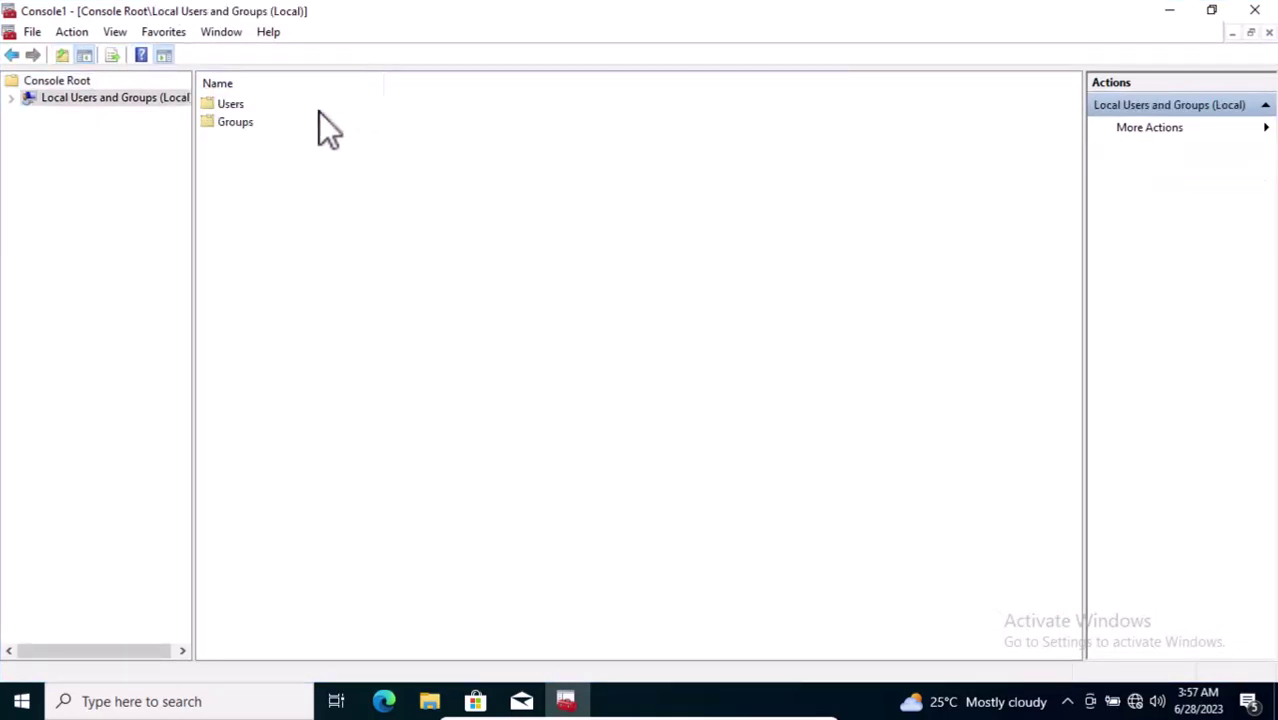
pyautogui.doubleClick(230, 105)
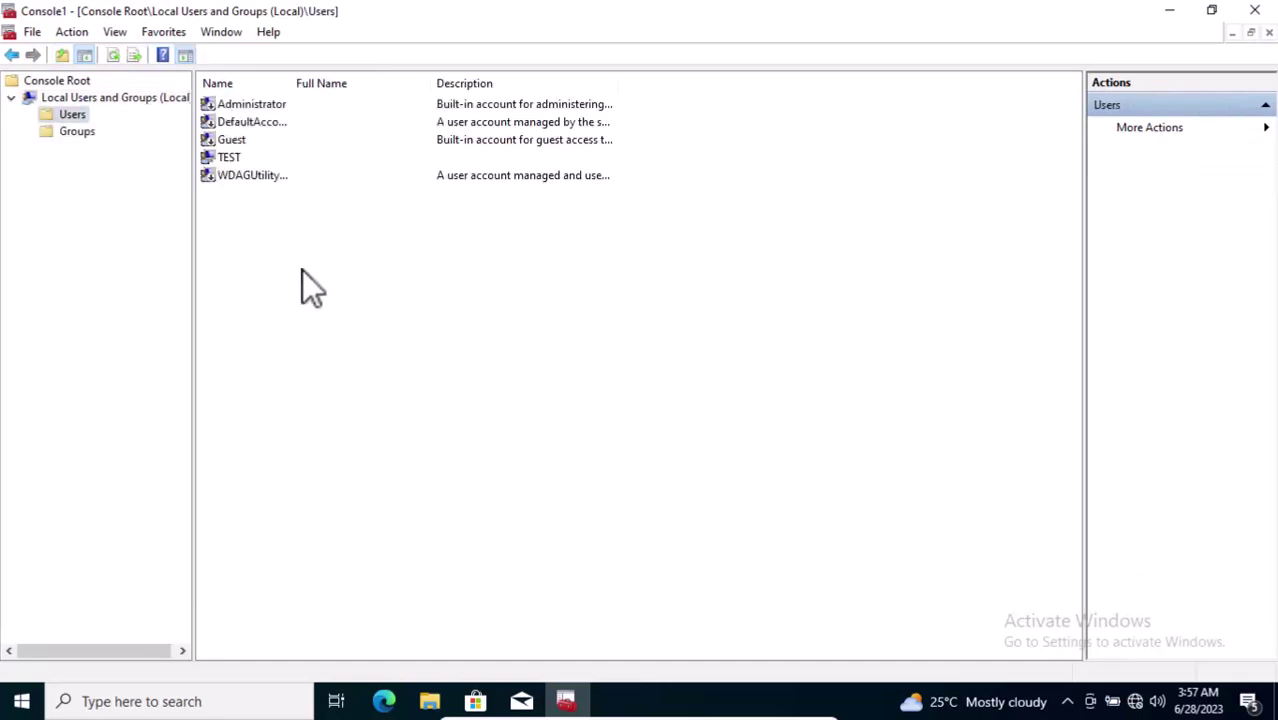
# Step: Select the TEST account in the Users list
pyautogui.click(232, 159)
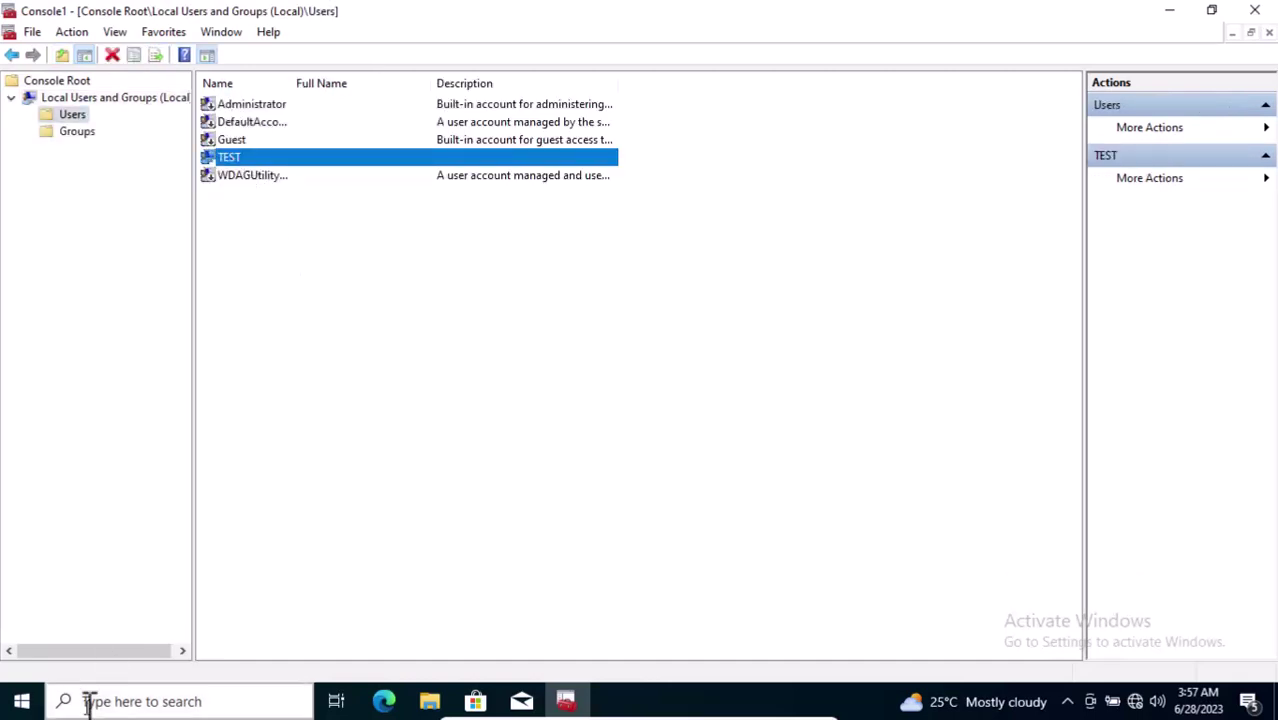
pyautogui.click(24, 706)
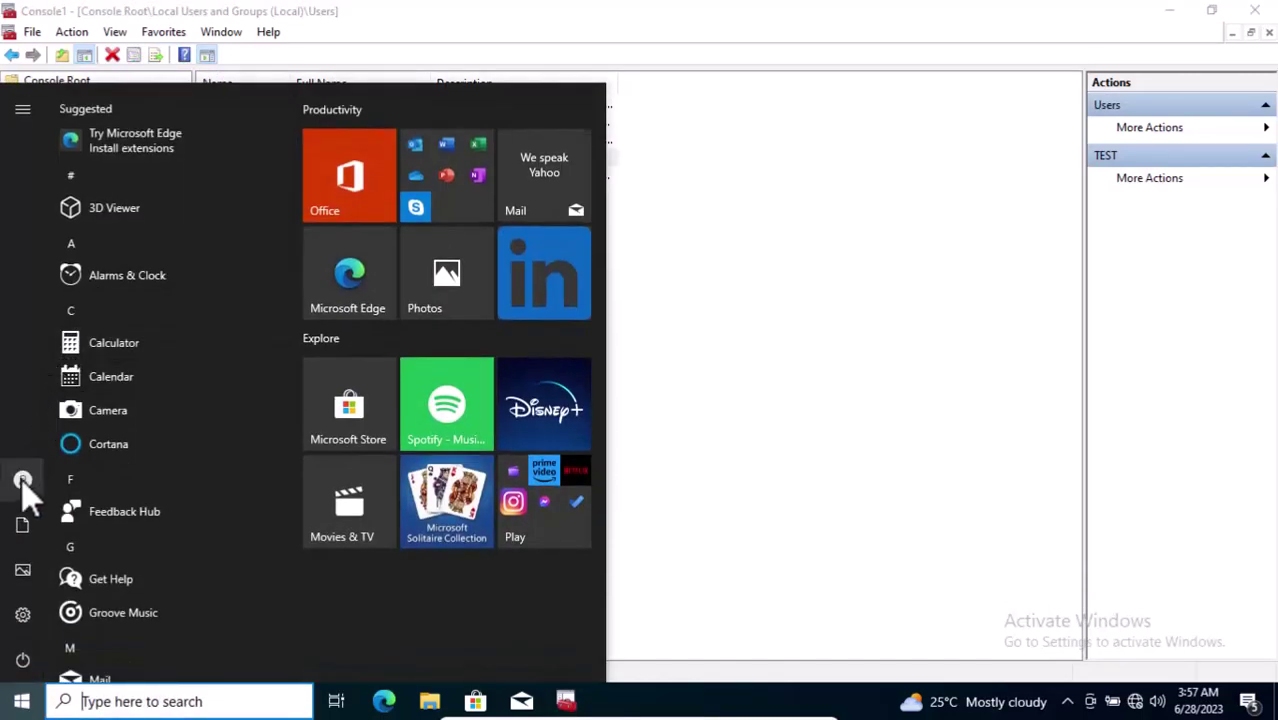
pyautogui.click(766, 265)
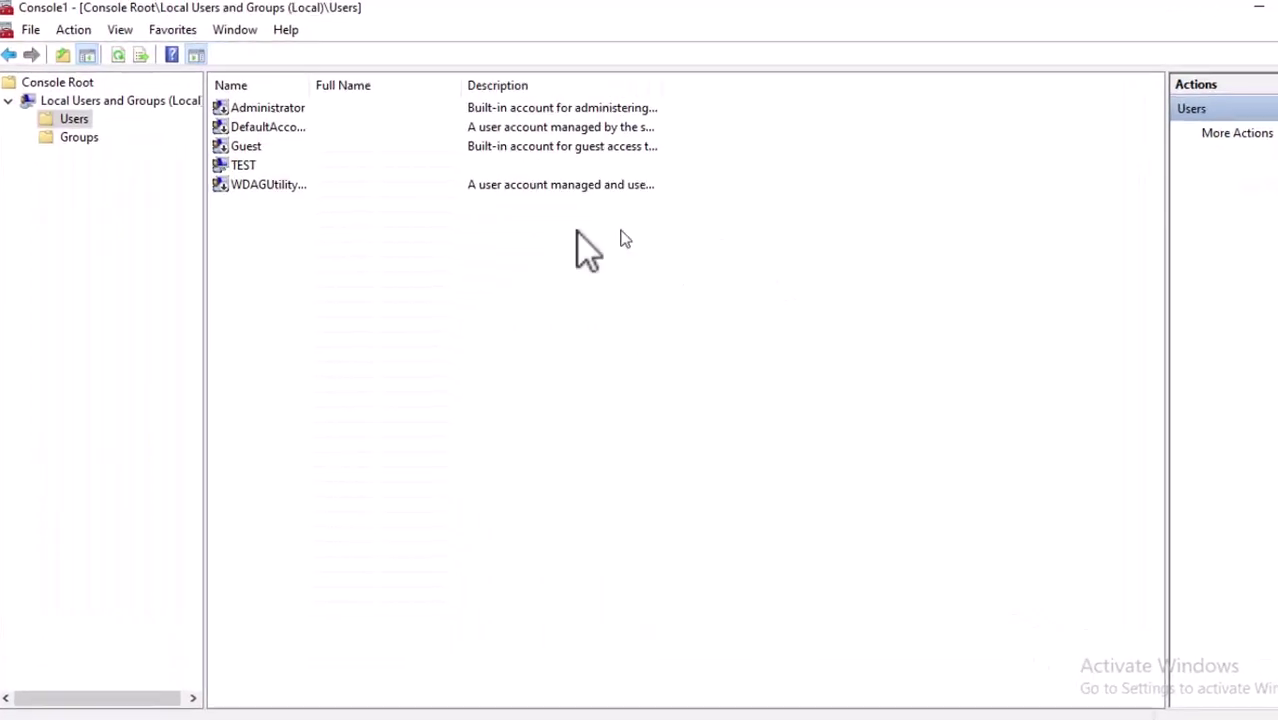
pyautogui.click(405, 258)
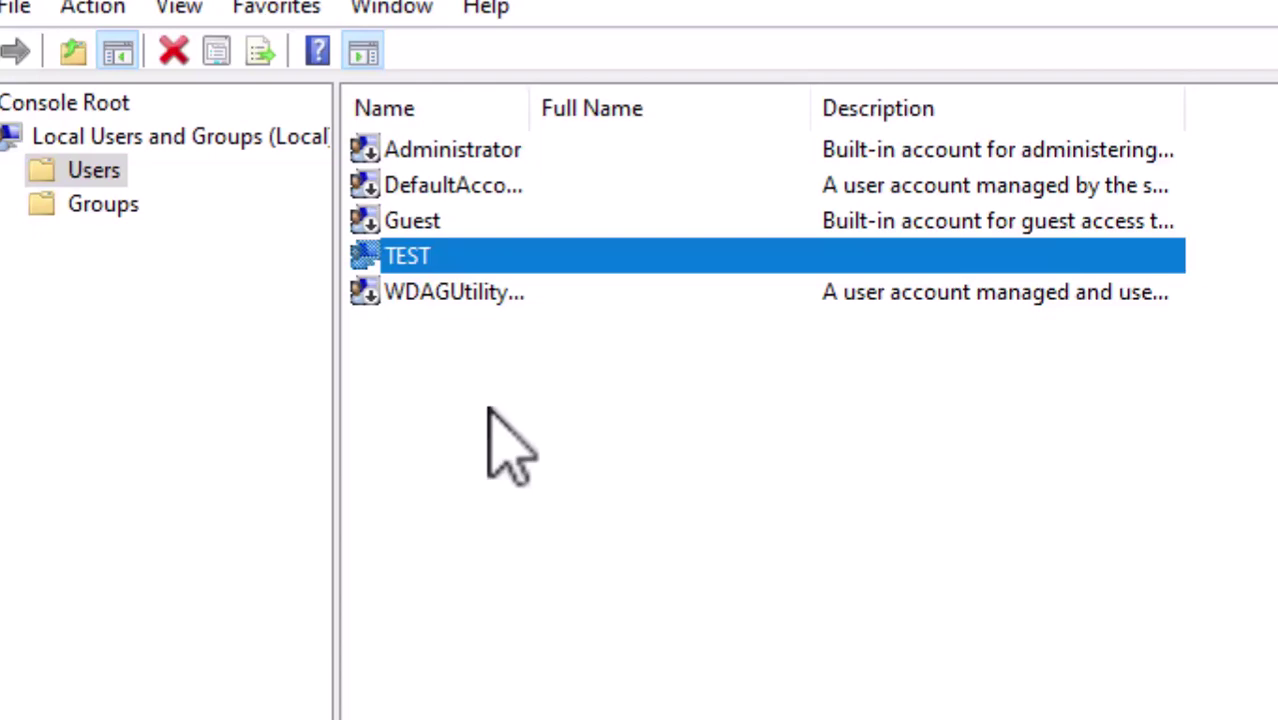
# Step: Set a new password for the TEST account and dismiss the 'password has been set' message
pyautogui.rightClick(407, 258)
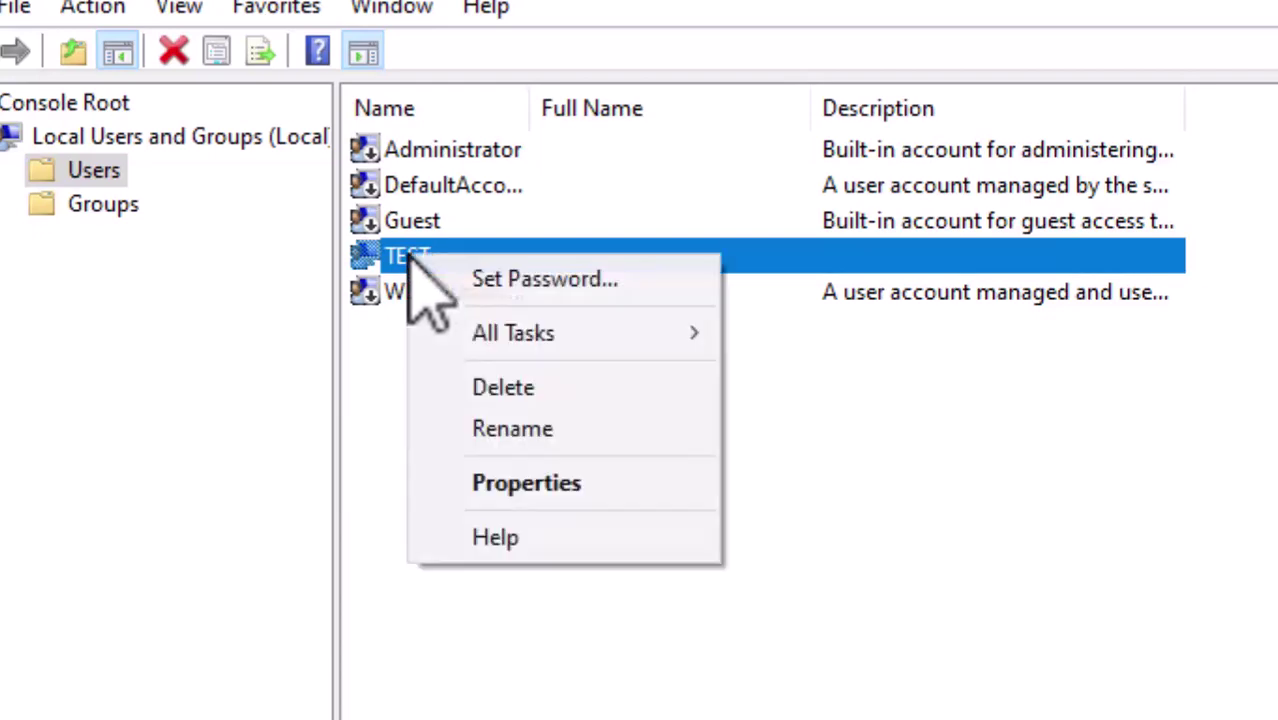
pyautogui.click(593, 281)
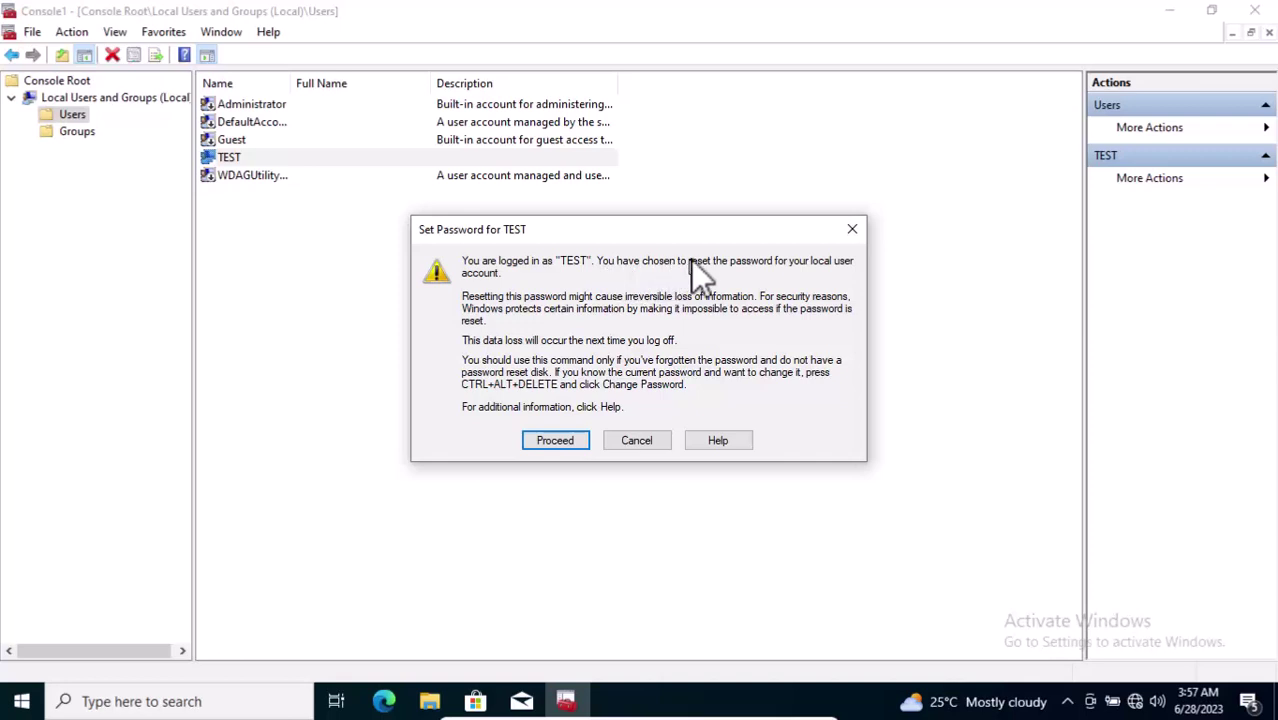
pyautogui.click(562, 444)
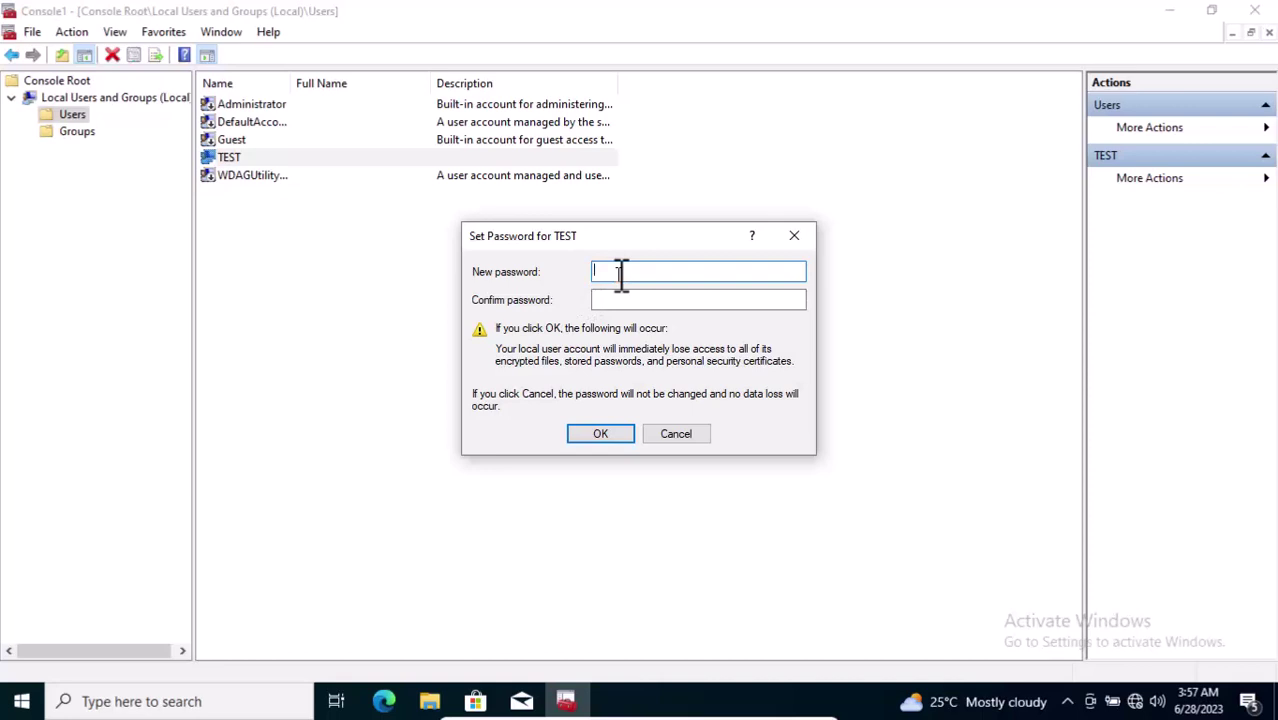
pyautogui.write('12345678')
pyautogui.press('Tab')
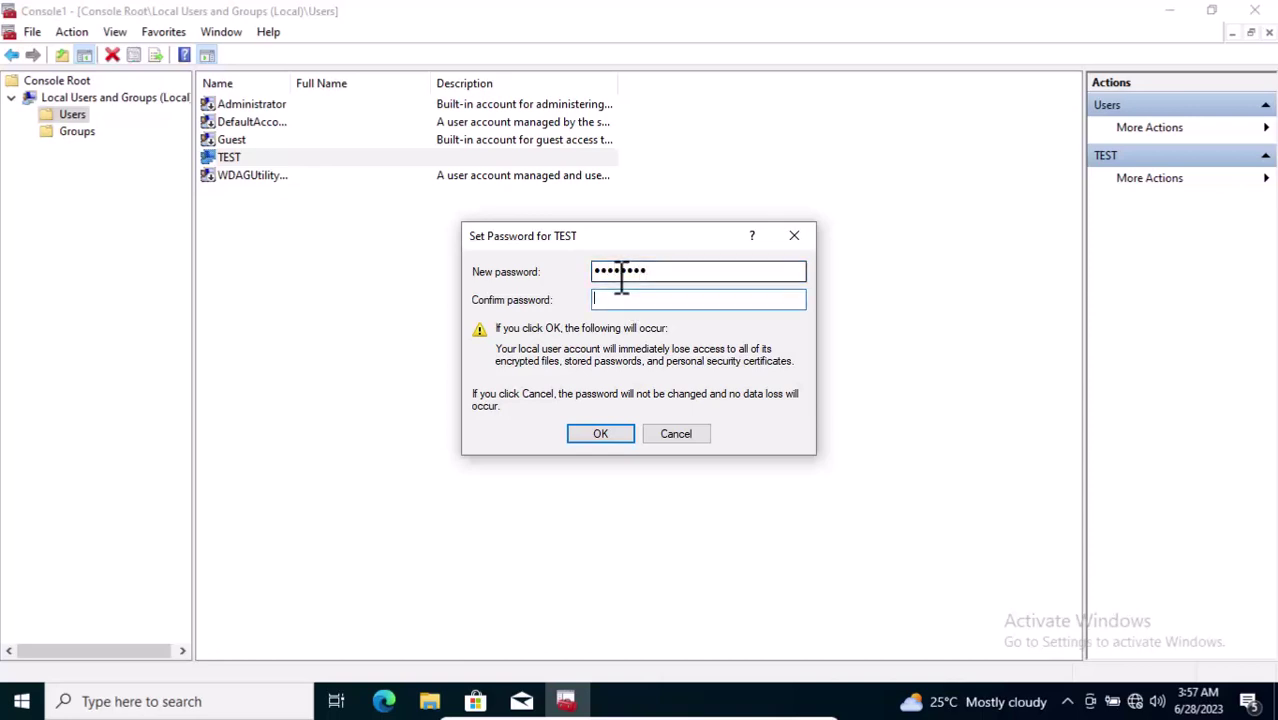
pyautogui.write('12345678')
pyautogui.click(597, 434)
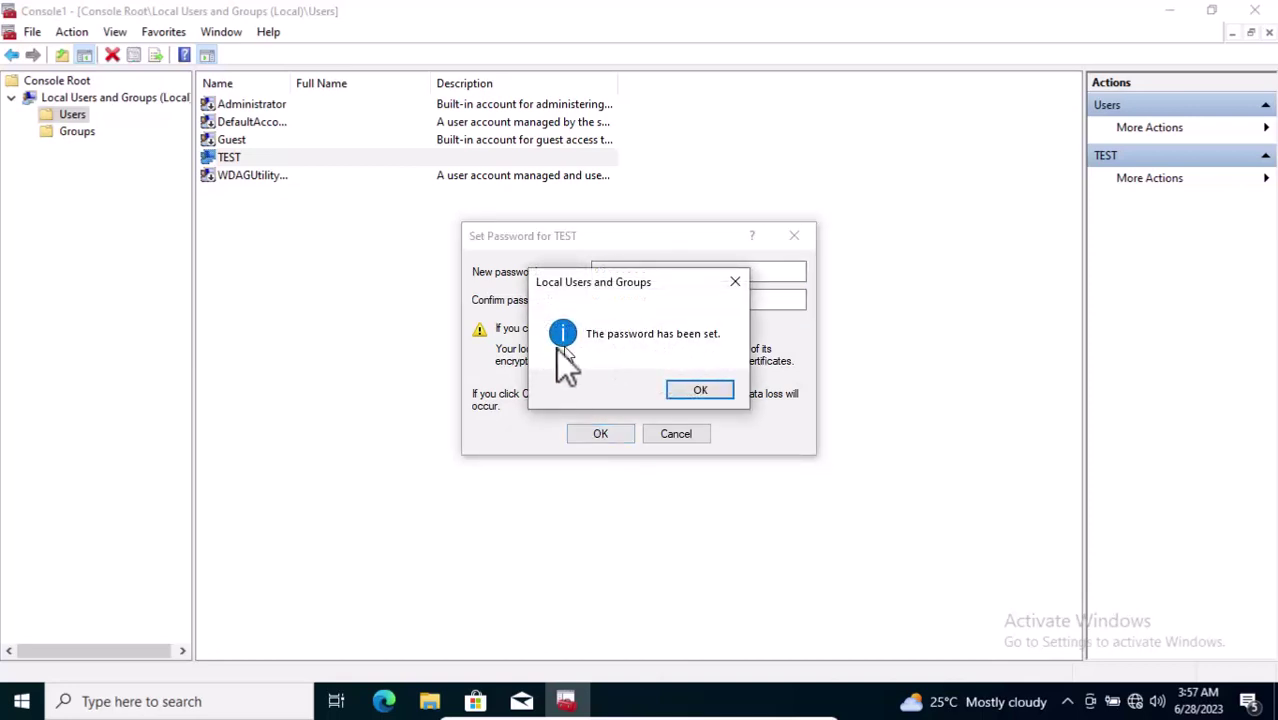
pyautogui.click(725, 388)
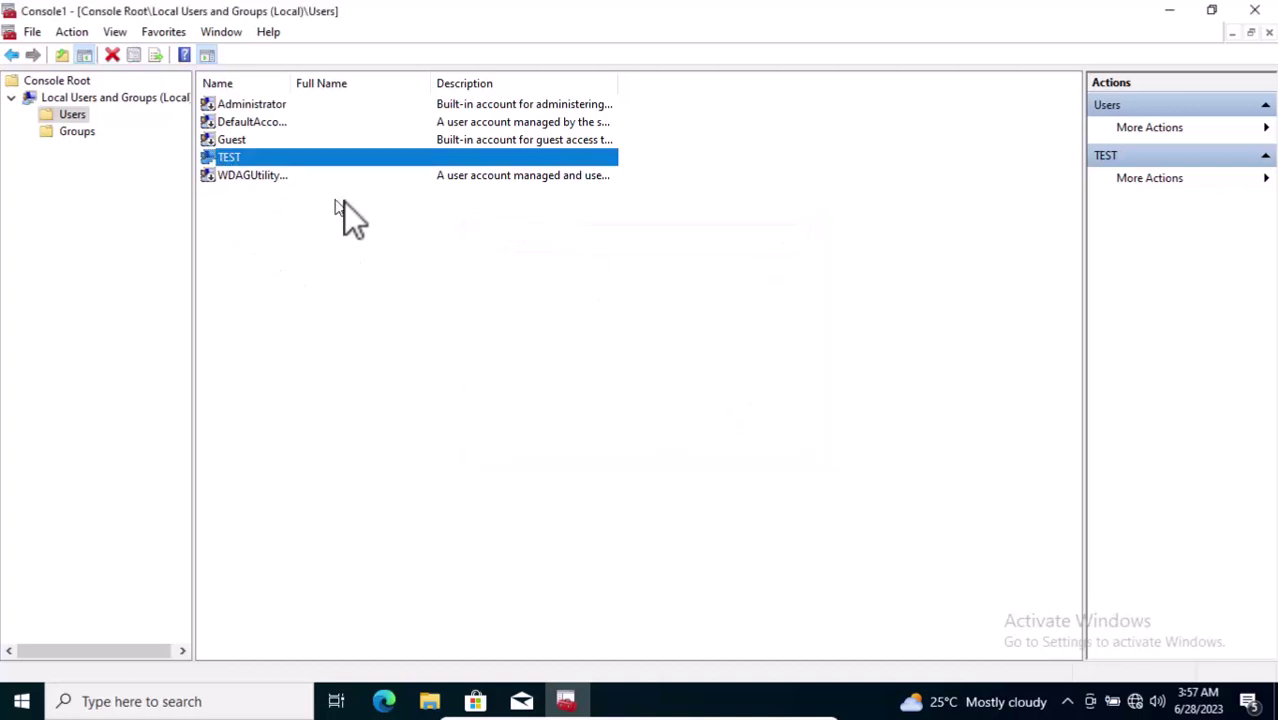
pyautogui.click(311, 324)
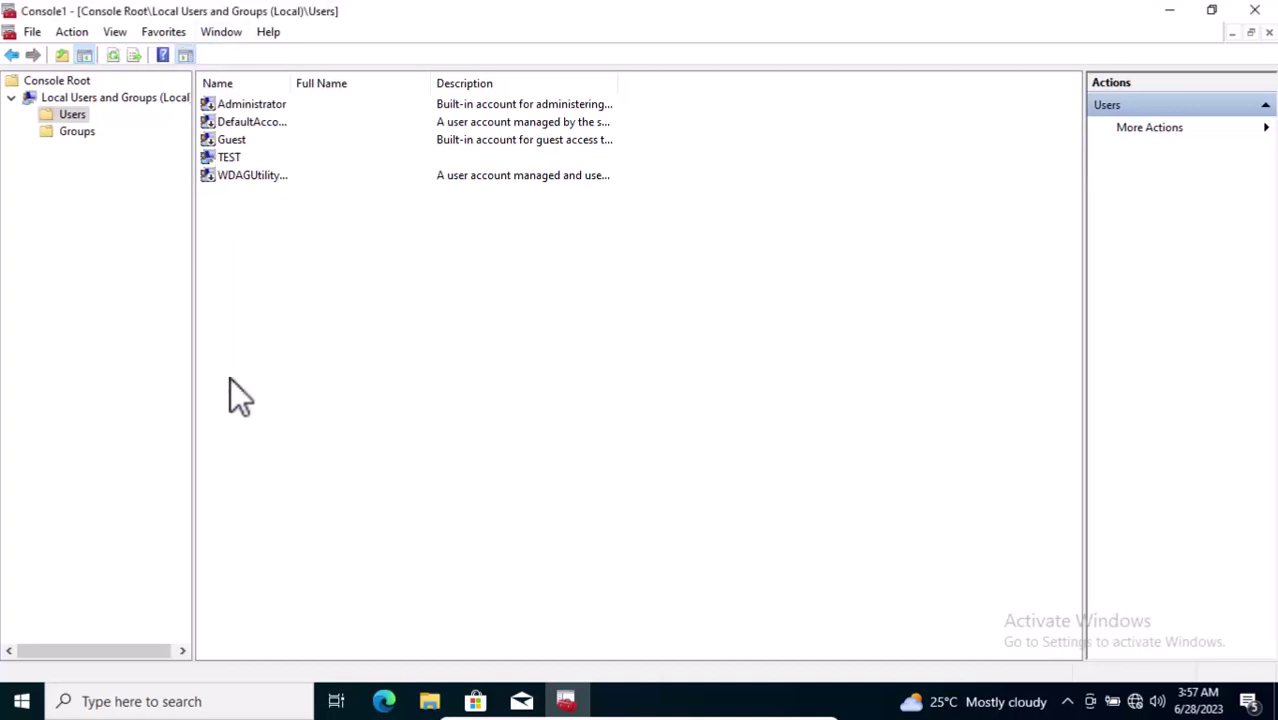
# Step: Open a blank New User form from the Users list's context menu
pyautogui.rightClick(244, 214)
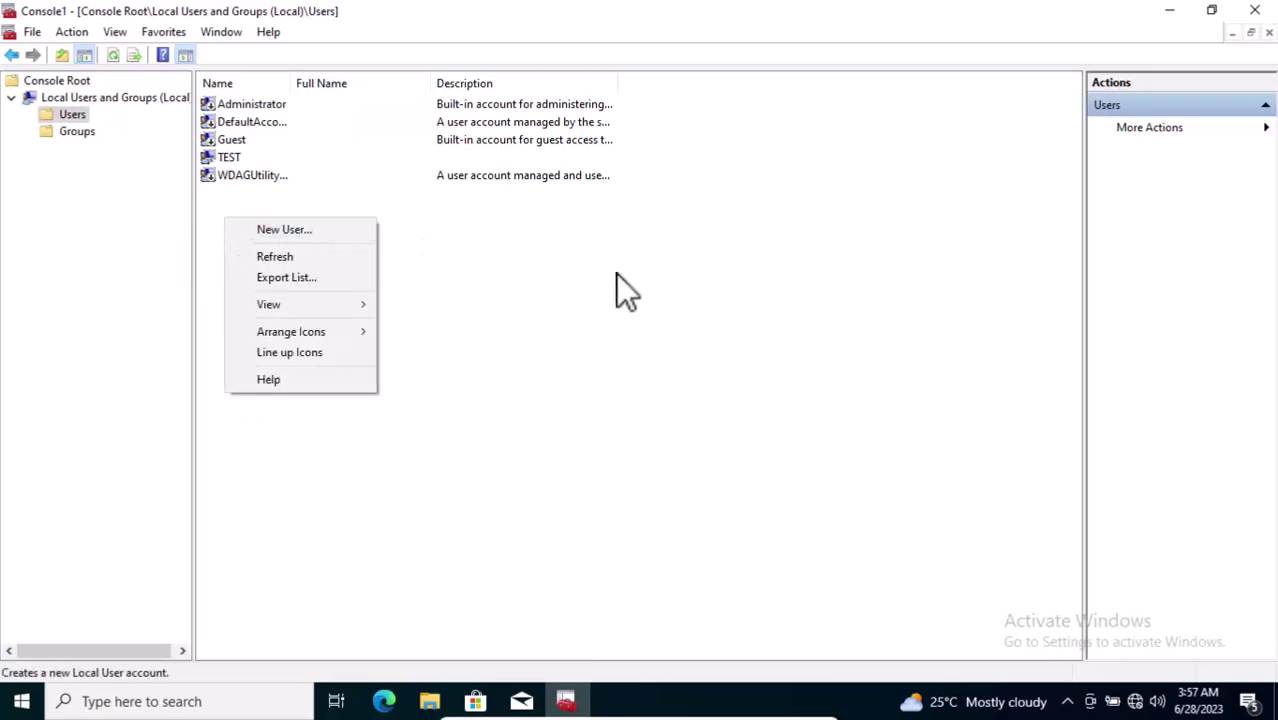
pyautogui.click(437, 392)
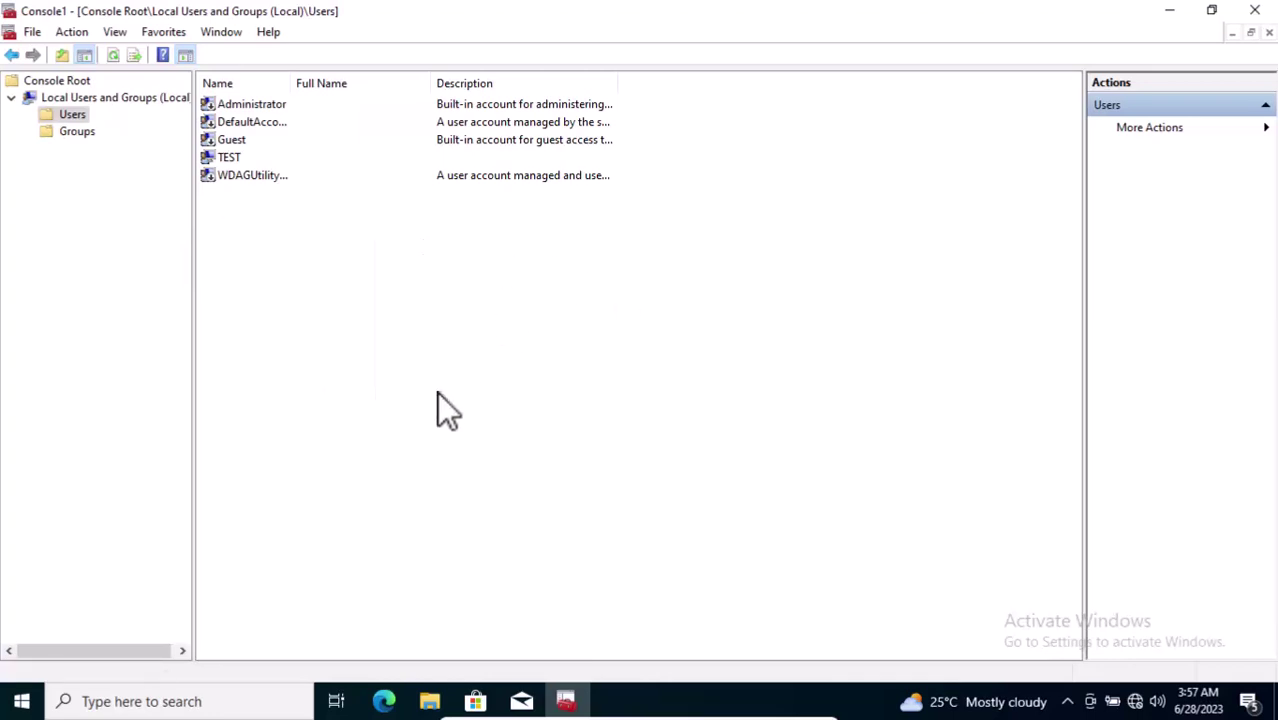
pyautogui.rightClick(345, 356)
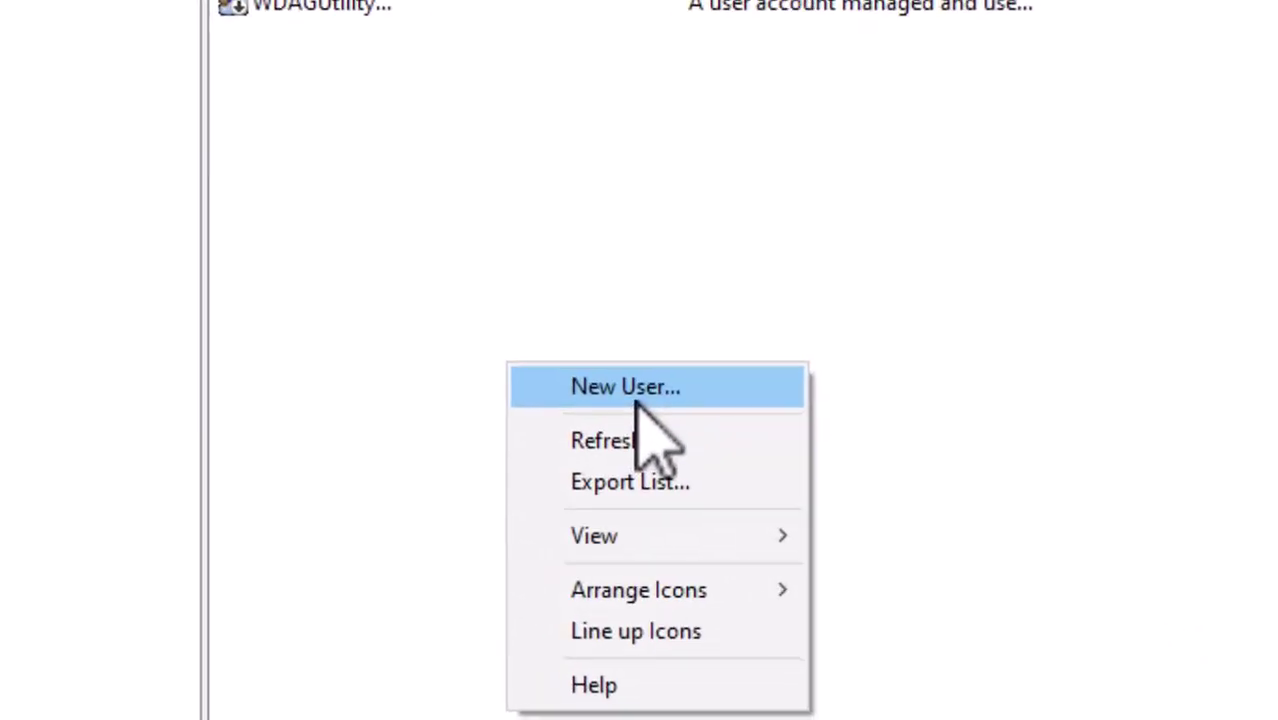
pyautogui.click(493, 382)
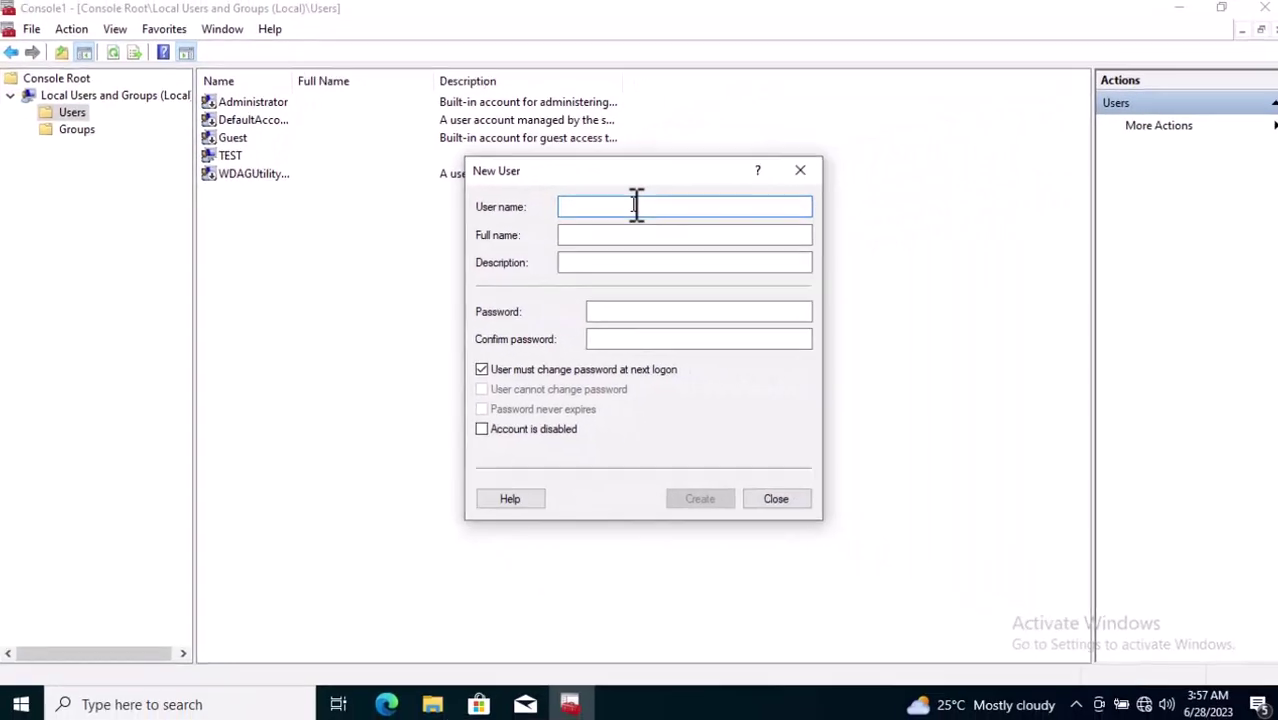
pyautogui.click(22, 701)
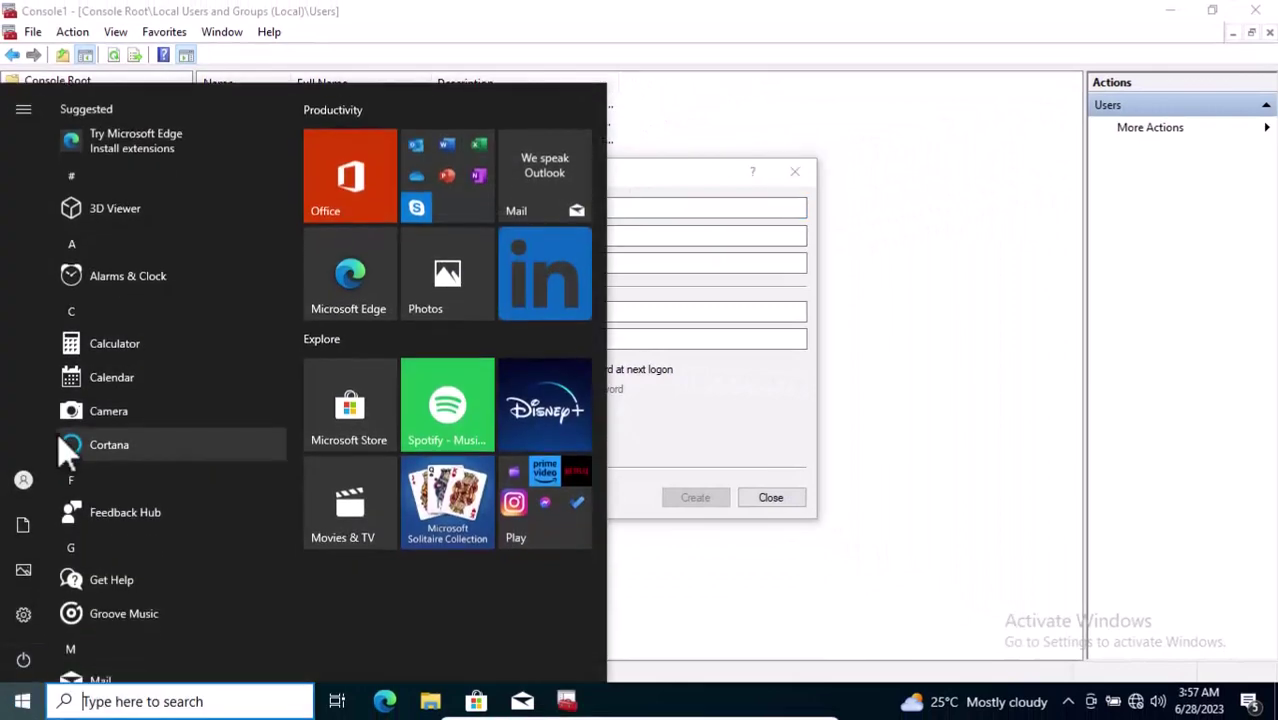
pyautogui.moveTo(24, 489)
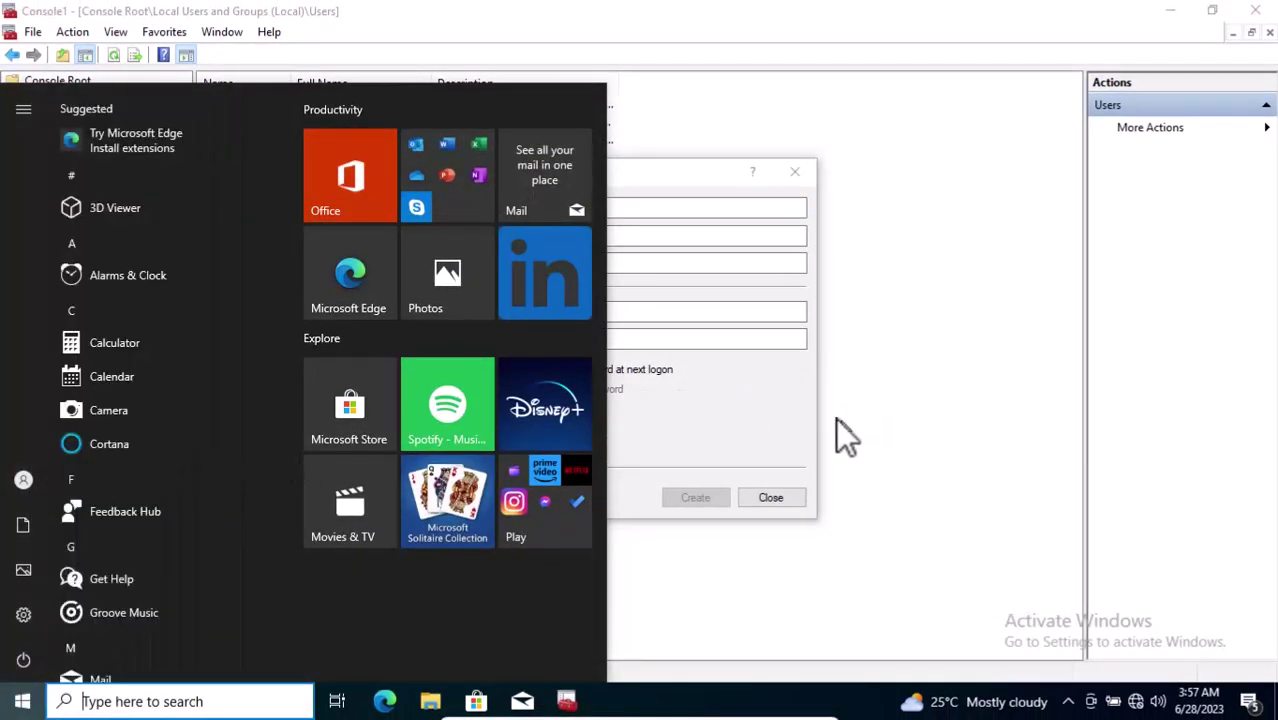
pyautogui.click(752, 420)
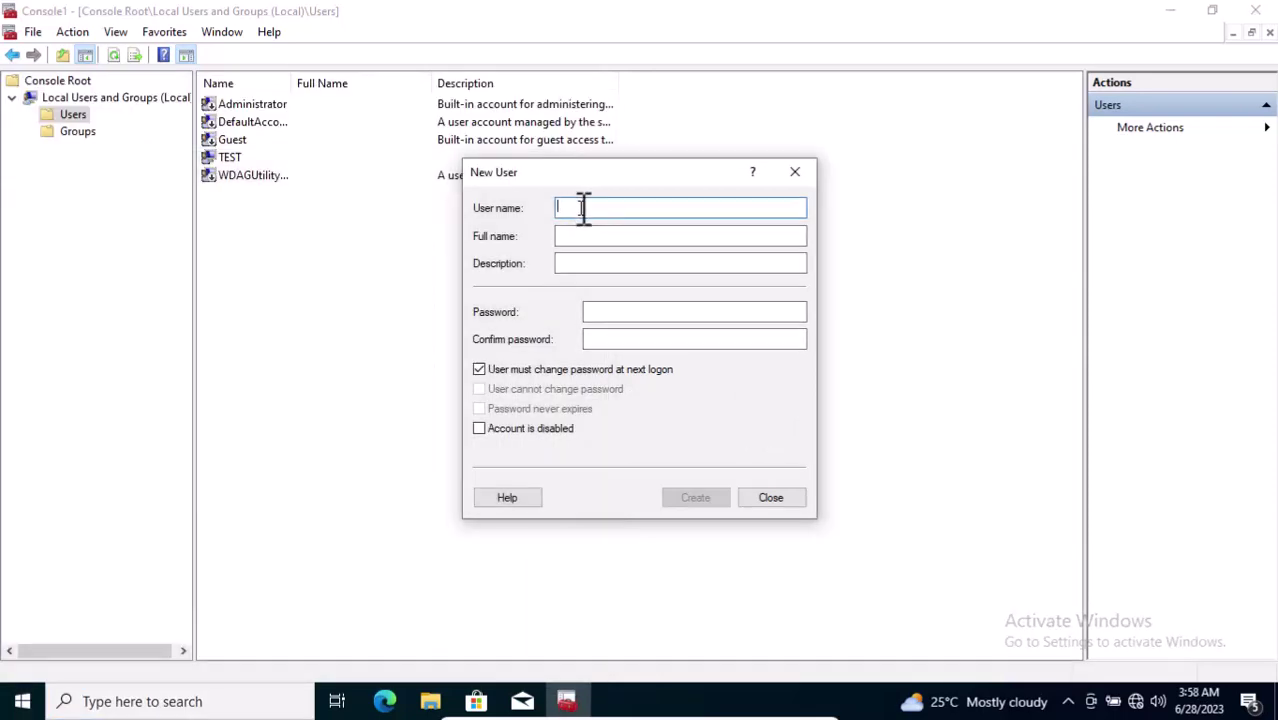
# Step: Enter TEST2 as the user name and fill in the new user's password fields
pyautogui.write('TEST1')
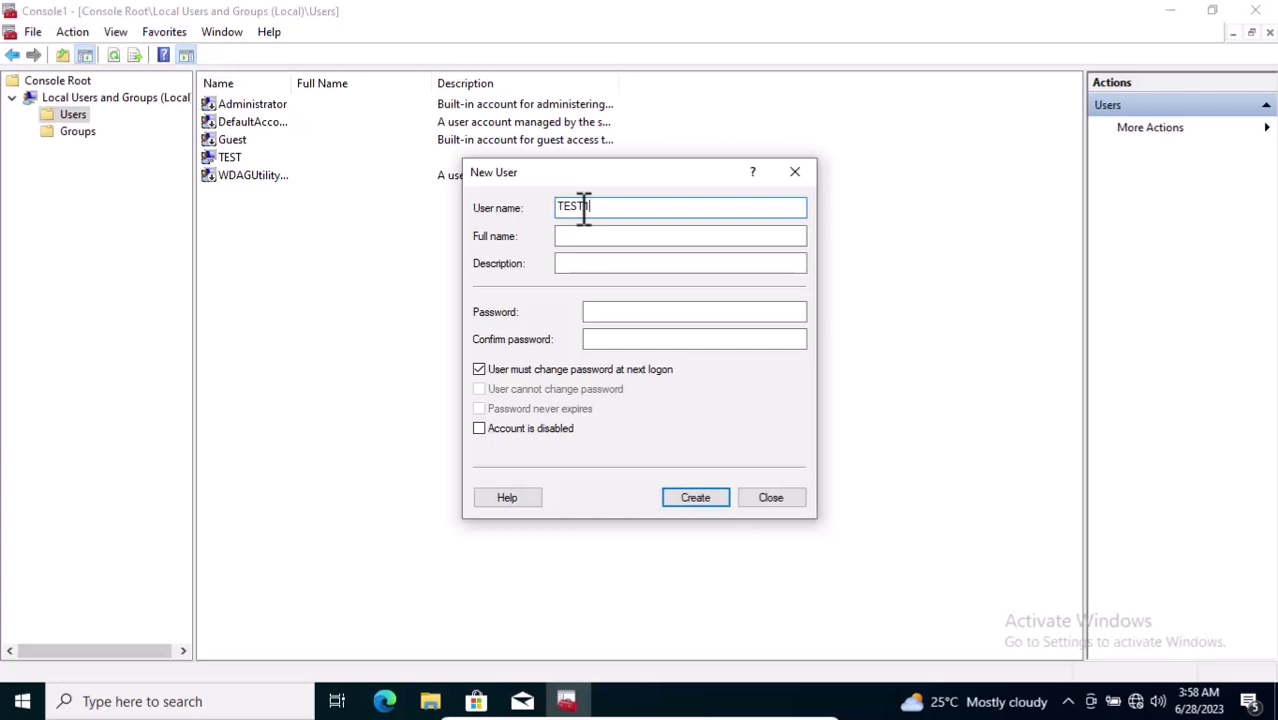
pyautogui.press('BackSpace')
pyautogui.write('3')
pyautogui.write('2')
pyautogui.click(610, 238)
pyautogui.click(620, 264)
pyautogui.click(625, 310)
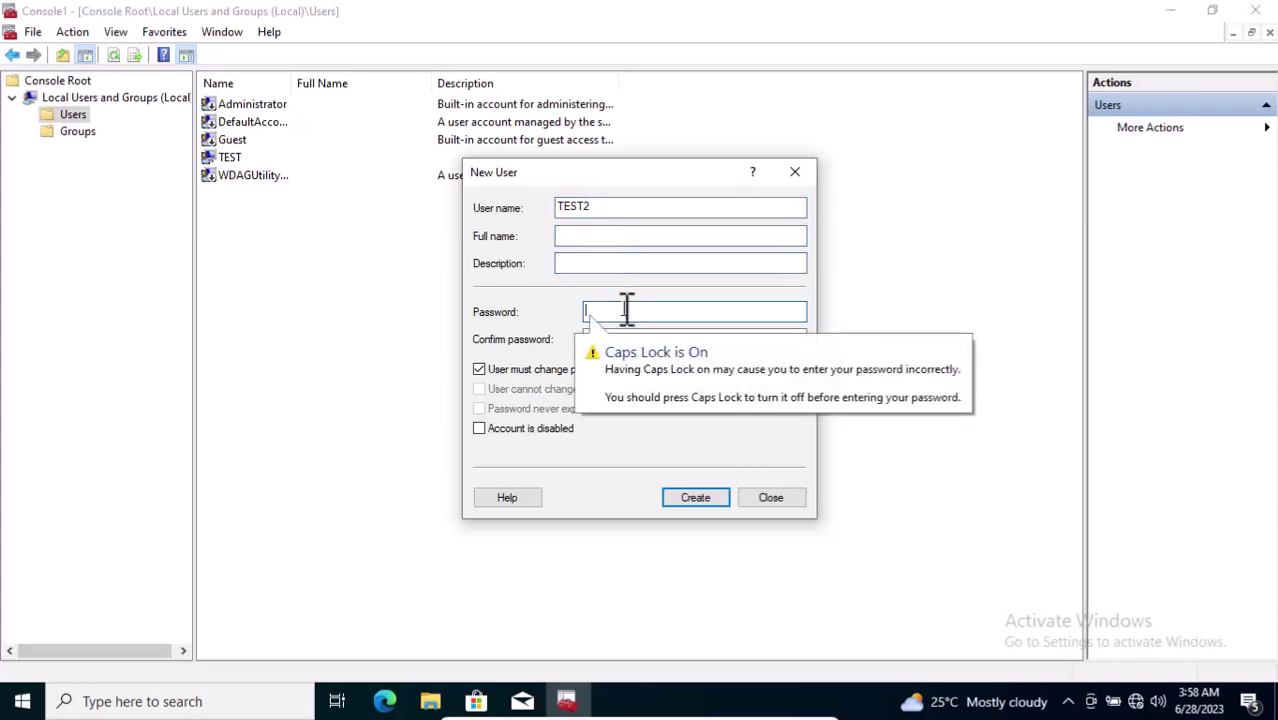
pyautogui.write('1234')
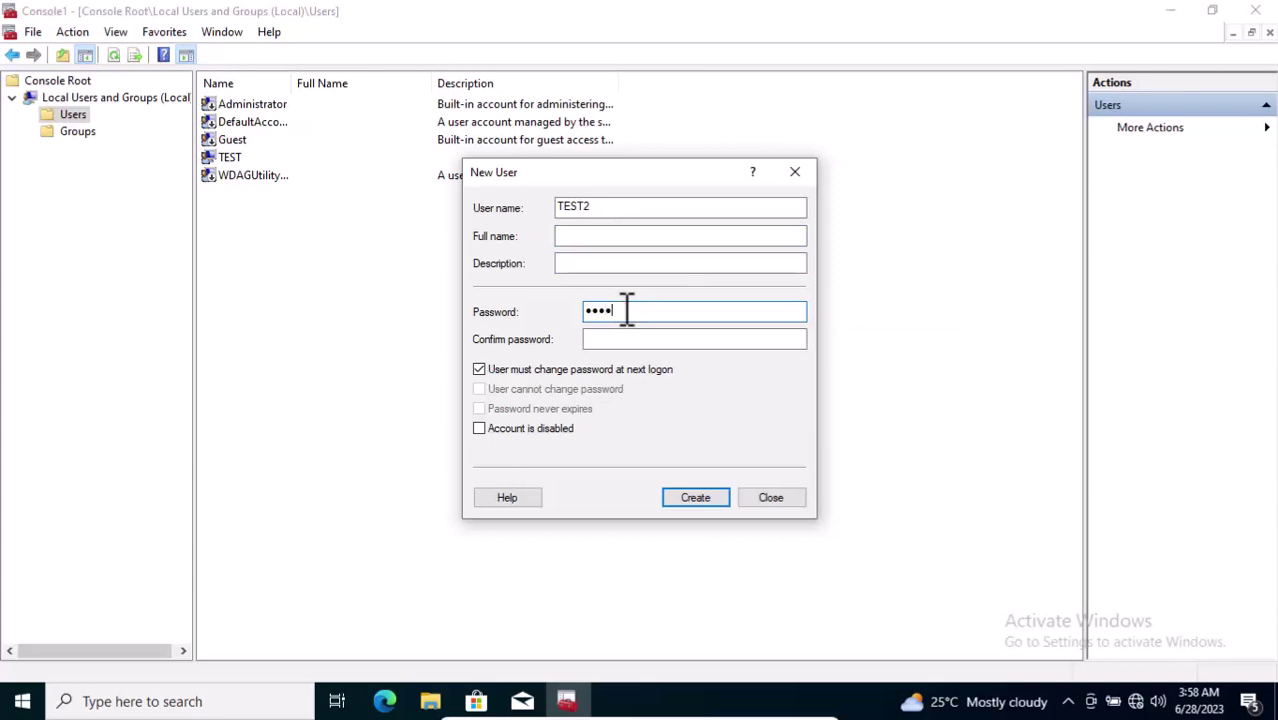
pyautogui.write('56')
pyautogui.click(662, 342)
pyautogui.write('123456')
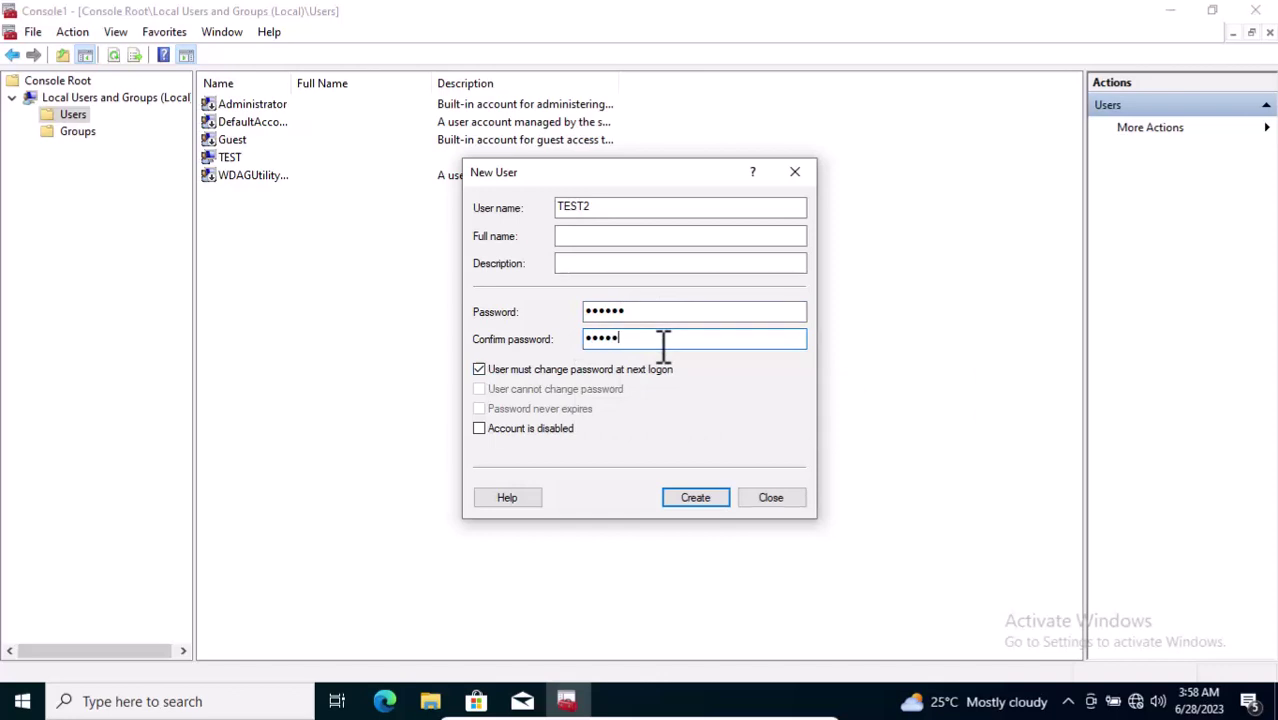
# Step: Untick 'must change password at next logon', tick 'Password never expires', and create TEST2
pyautogui.click(542, 369)
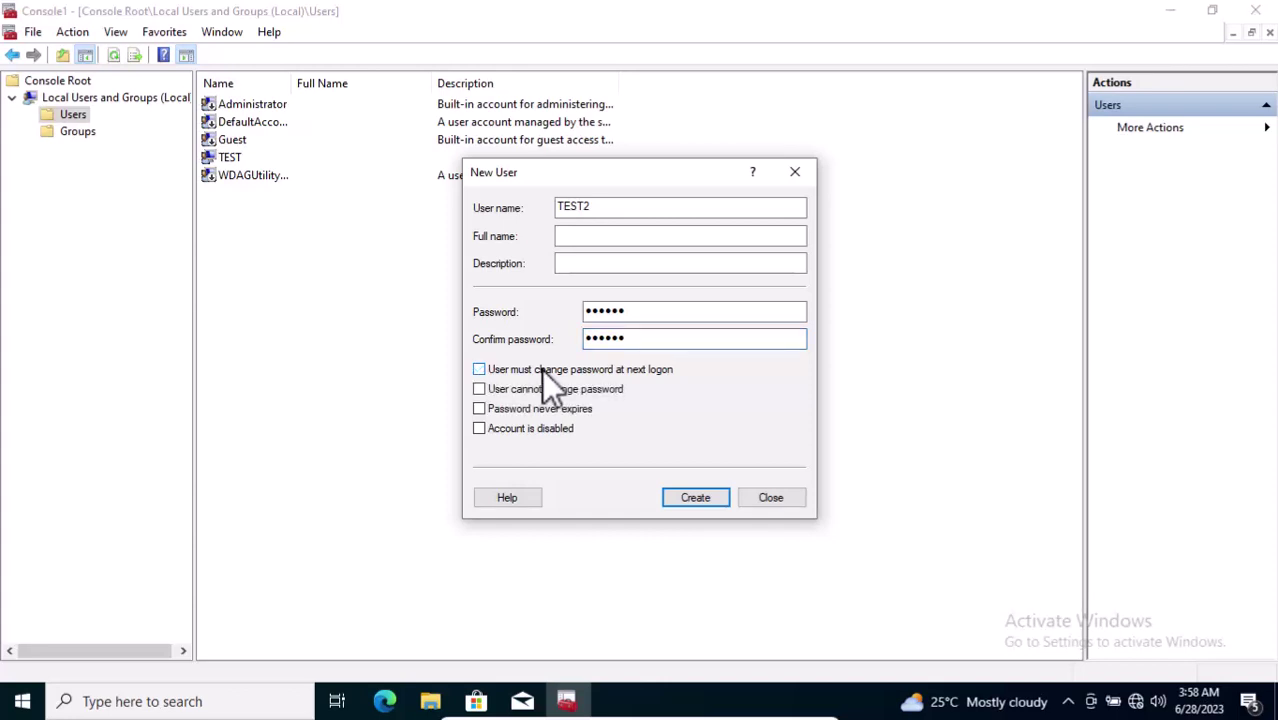
pyautogui.click(511, 411)
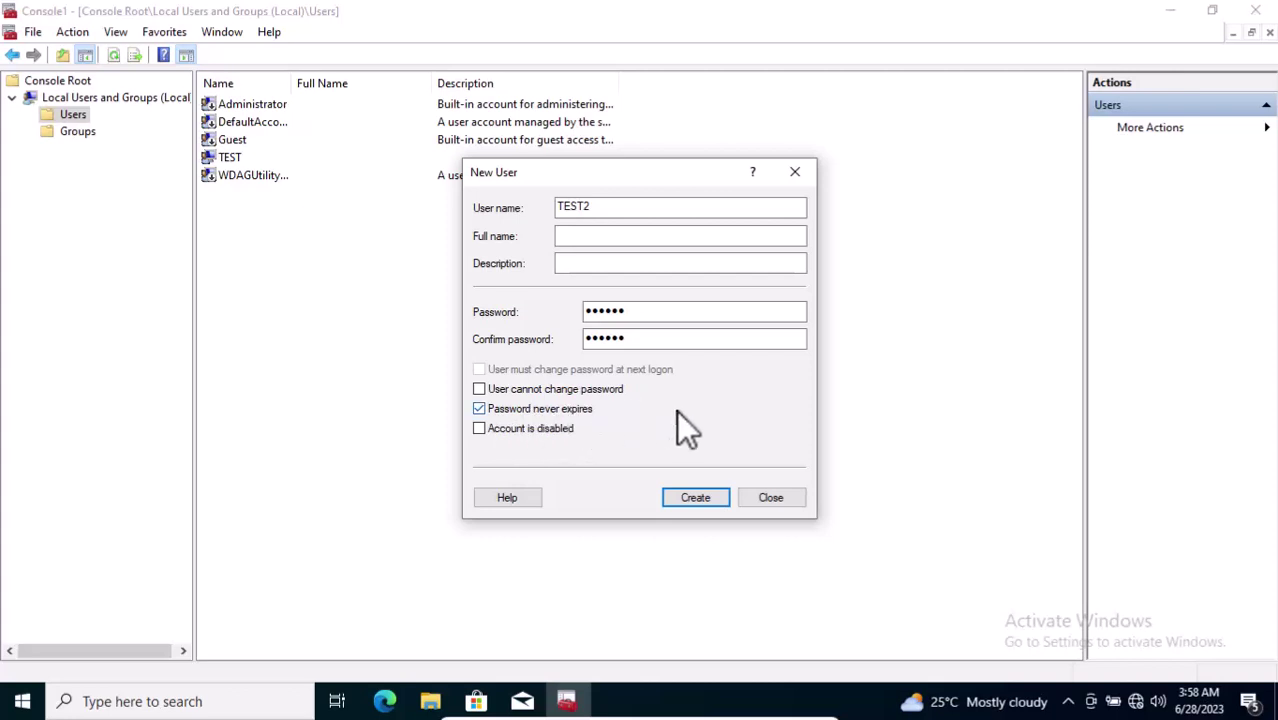
pyautogui.moveTo(639, 309); pyautogui.dragTo(601, 300)
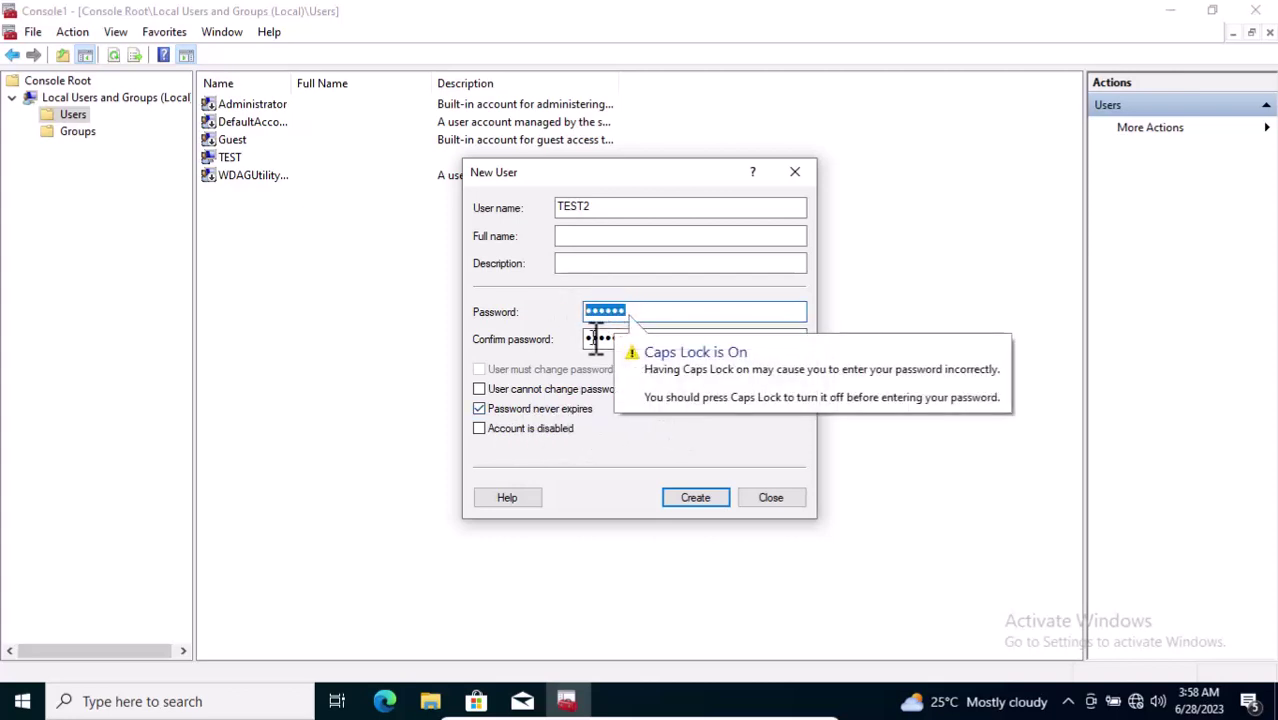
pyautogui.click(692, 497)
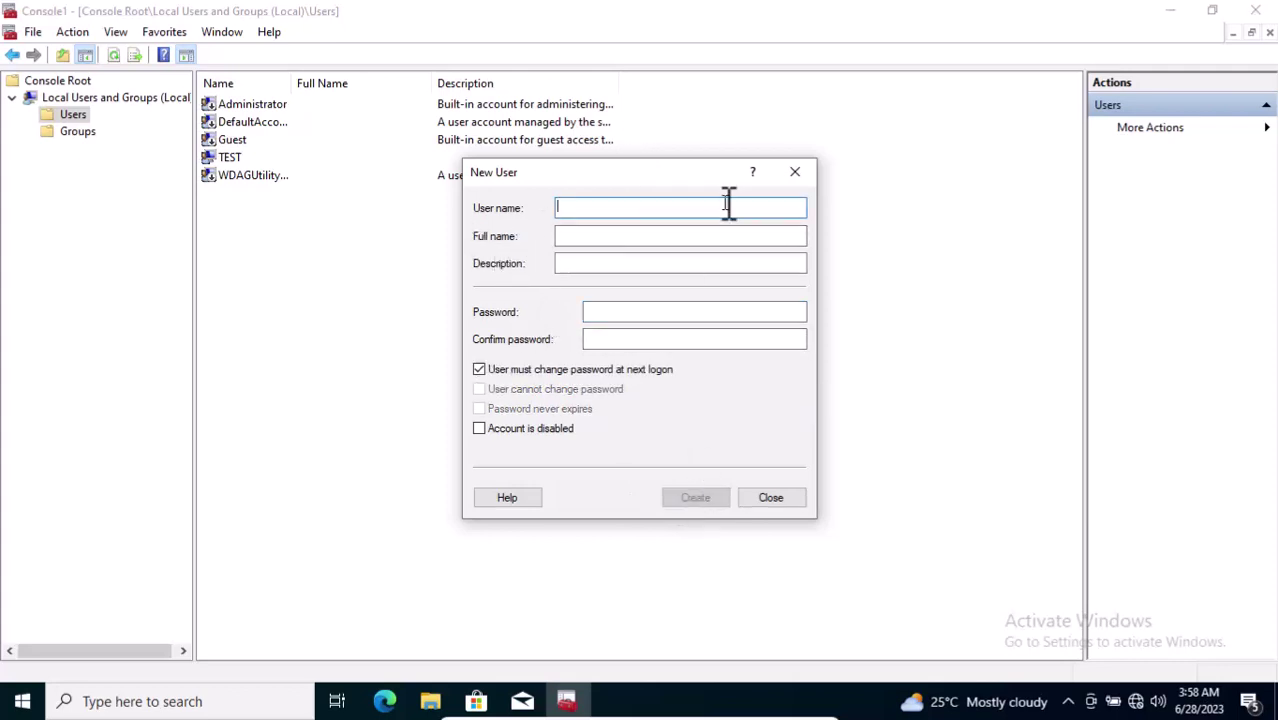
# Step: Close the New User form and select the new TEST2 account in the Users list
pyautogui.click(793, 175)
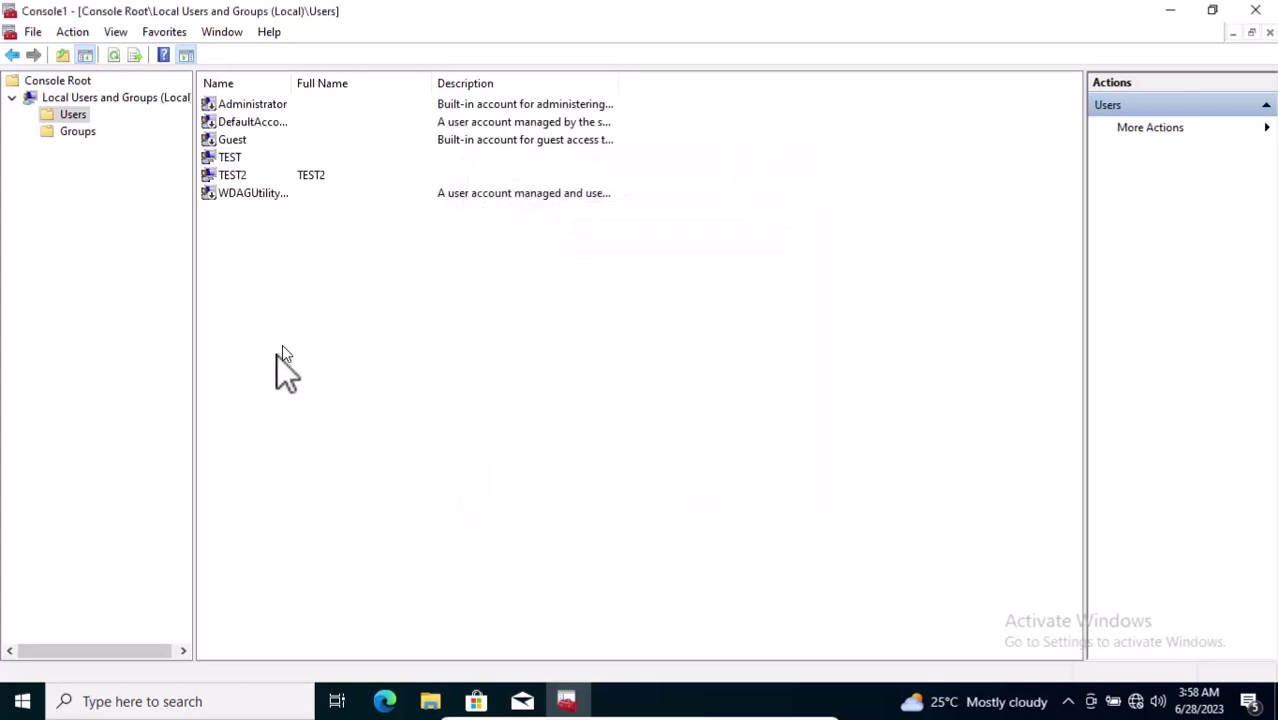
pyautogui.click(233, 177)
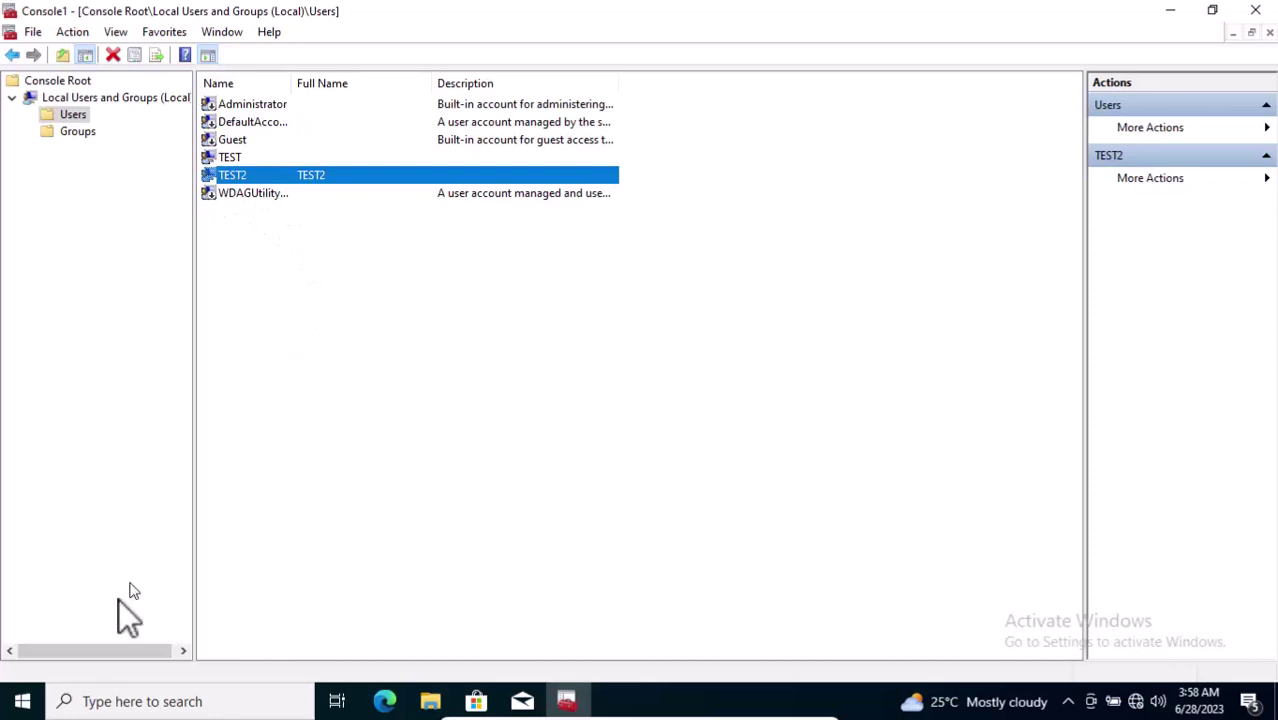
pyautogui.click(22, 701)
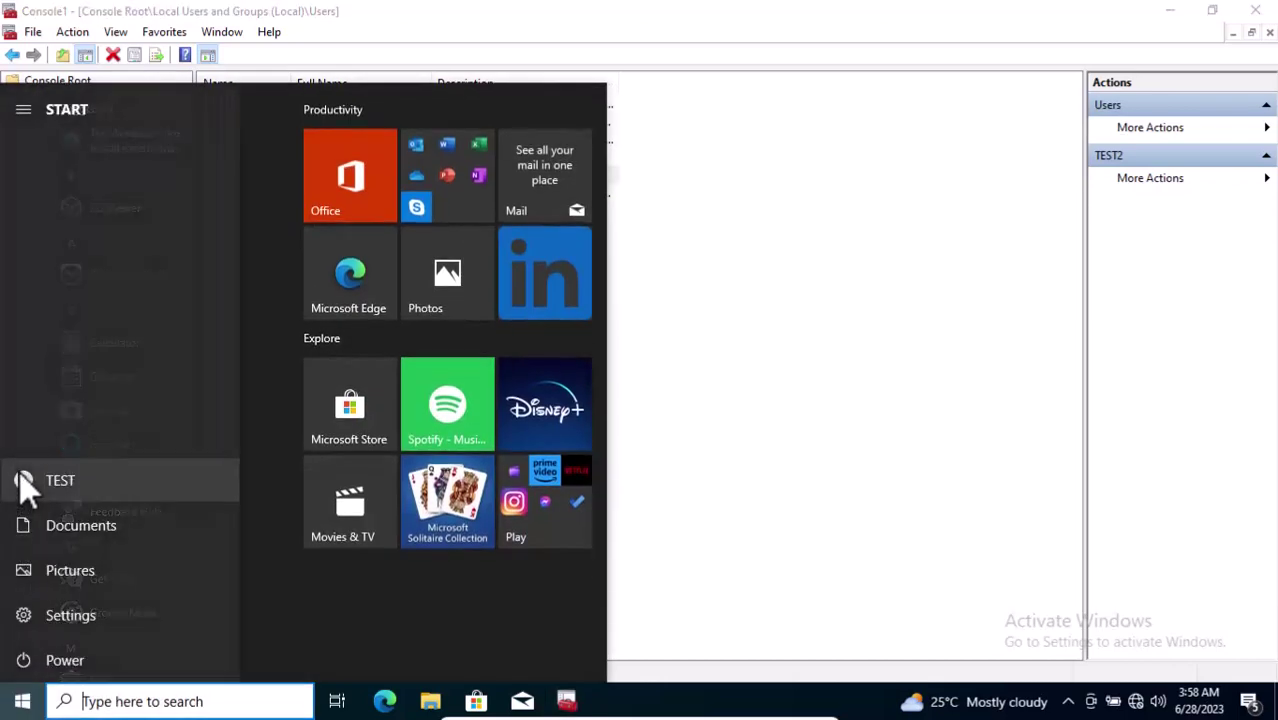
# Step: Switch to the TEST2 account from the Start menu's account options
pyautogui.click(20, 476)
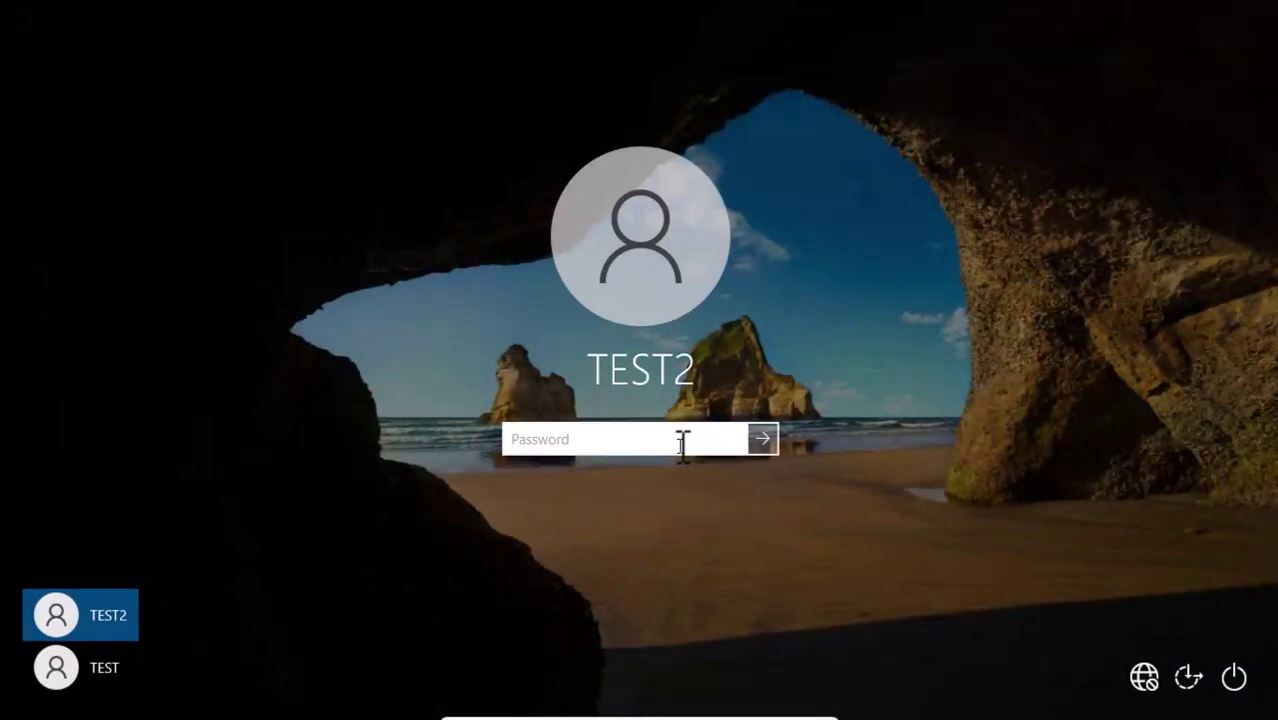
# Step: Sign back in as TEST with its password and return to the console's Users list
pyautogui.click(103, 683)
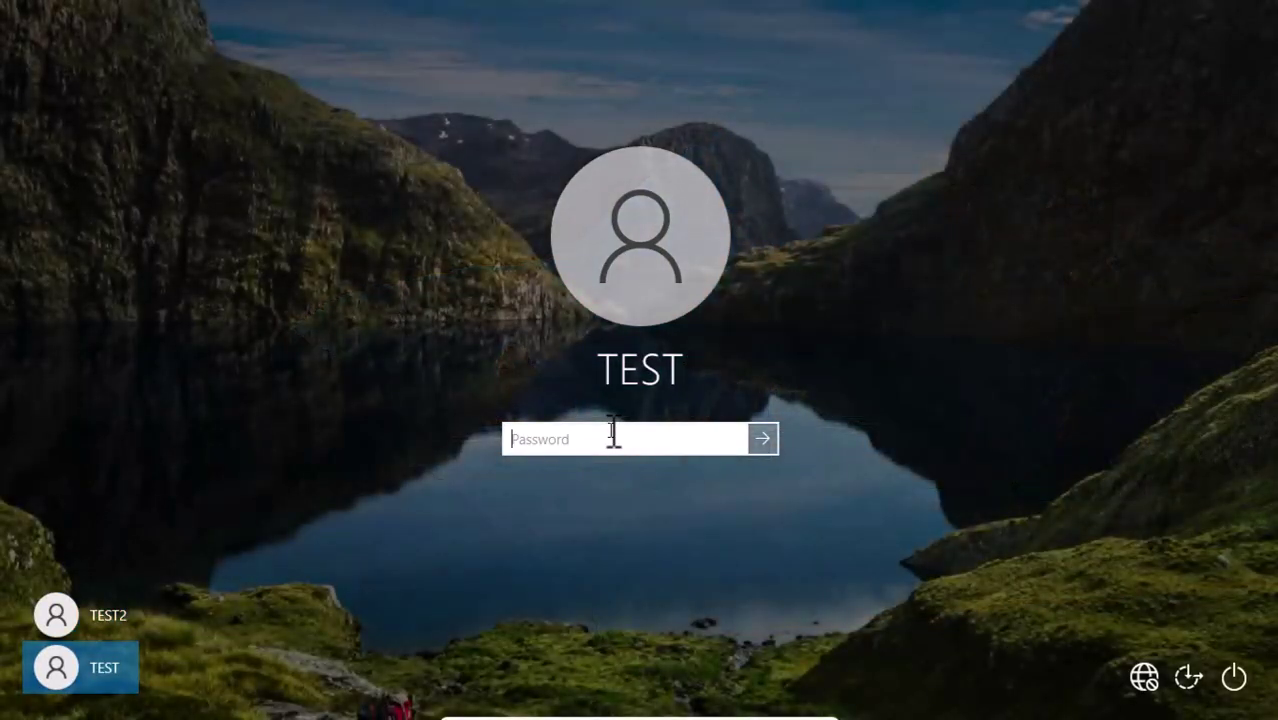
pyautogui.write('********')
pyautogui.press('Return')
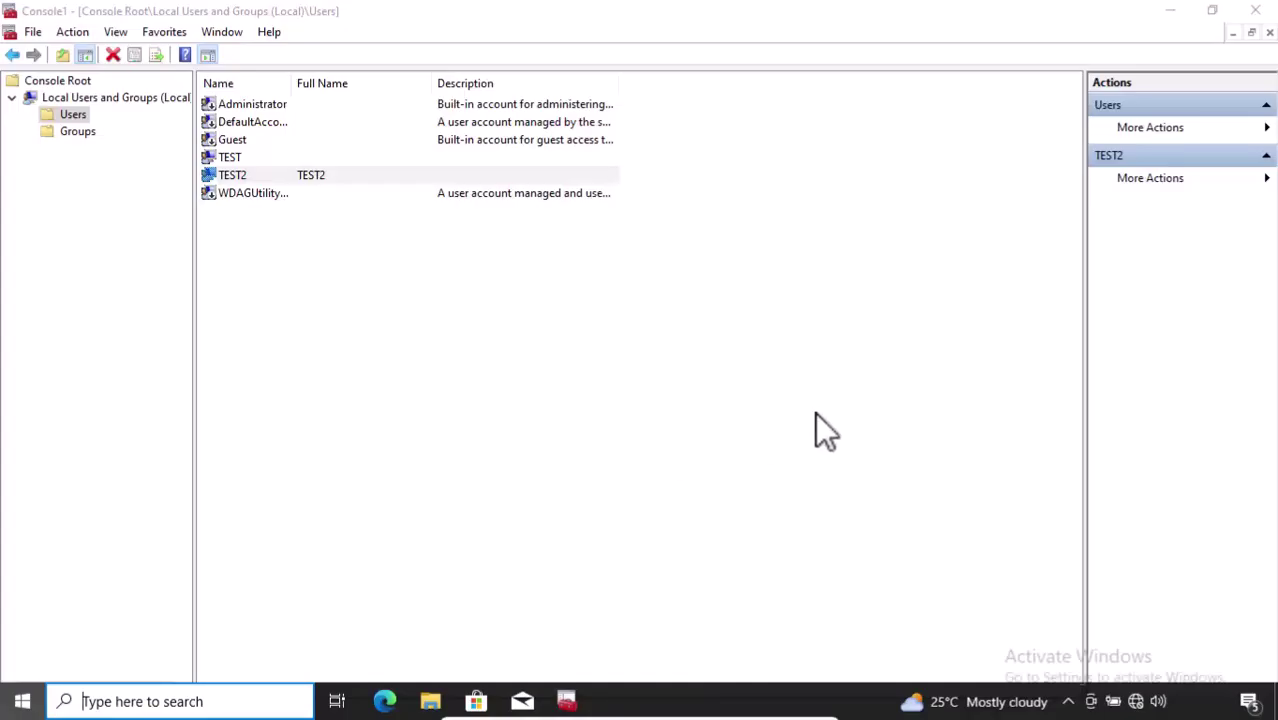
pyautogui.press('super+s')
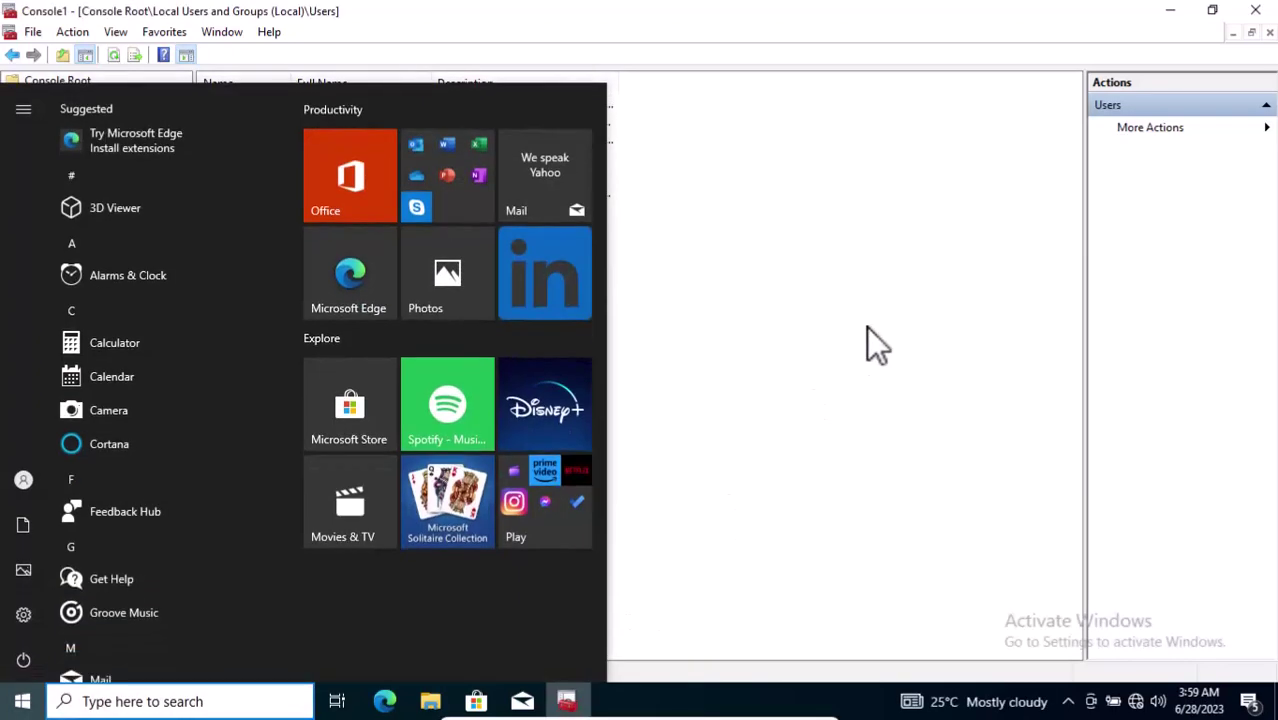
pyautogui.click(866, 326)
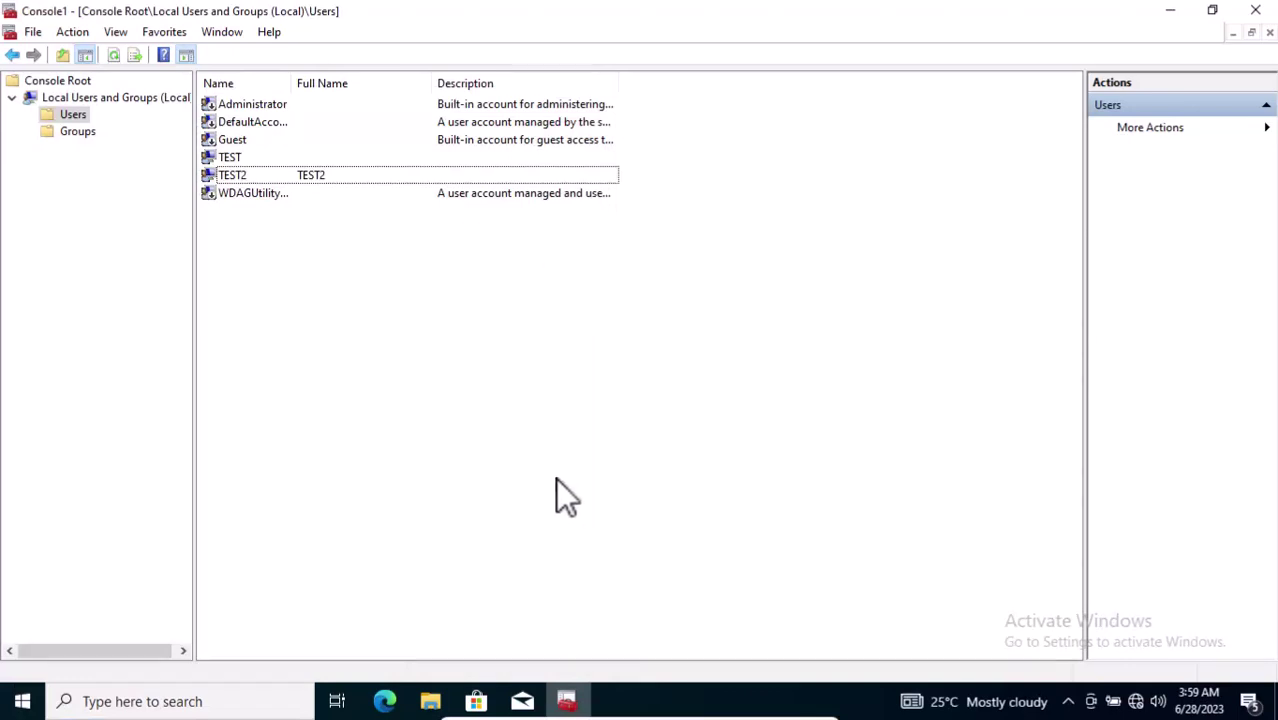